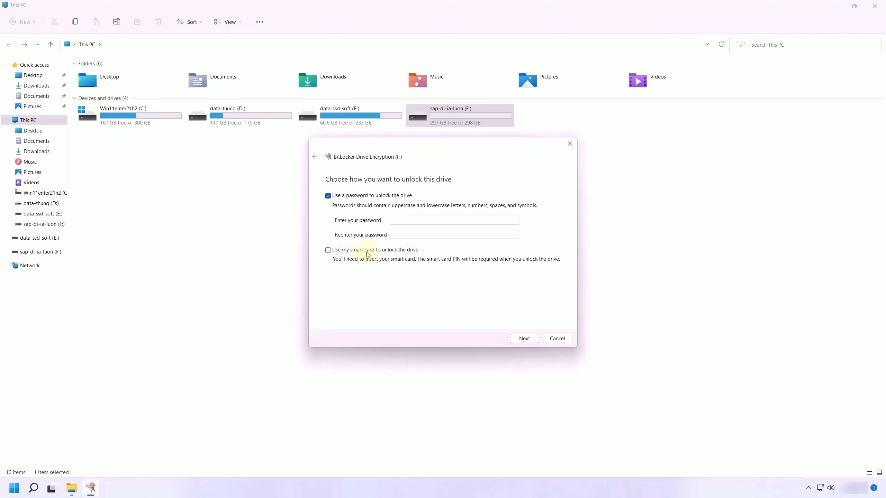
Enable password unlock for drive F: and enter the password and its confirmation
click(419, 219)
text(********)
key(BackSpace)
key(BackSpace)
key(BackSpace)
key(BackSpace)
key(BackSpace)
key(BackSpace)
key(BackSpace)
text(********)
click(454, 235)
text(**********)
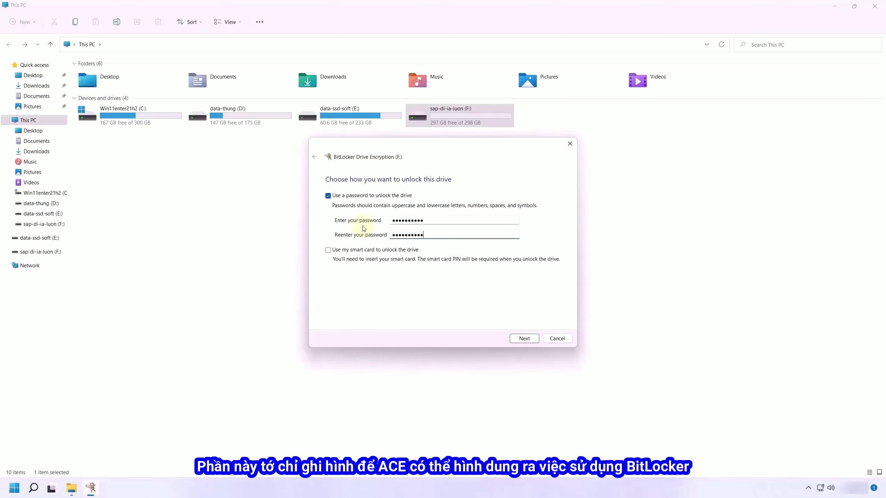
key(shift+Tab)
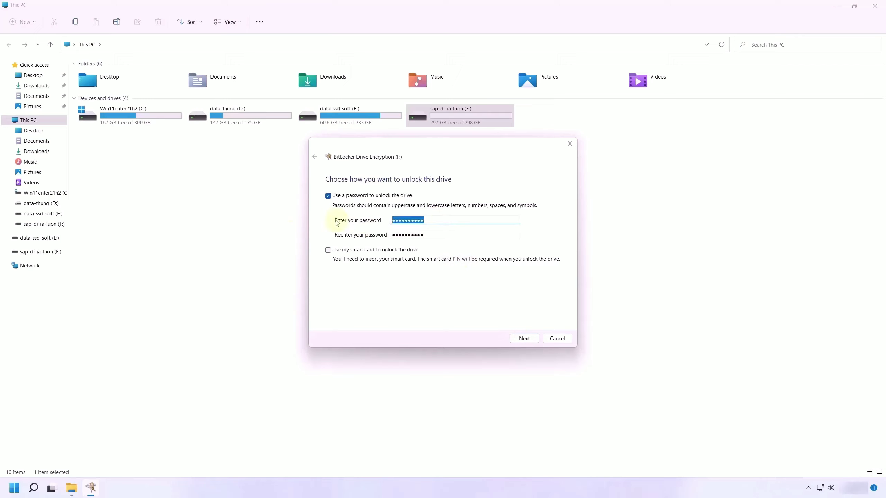
text(*********)
key(Tab)
text(**********)
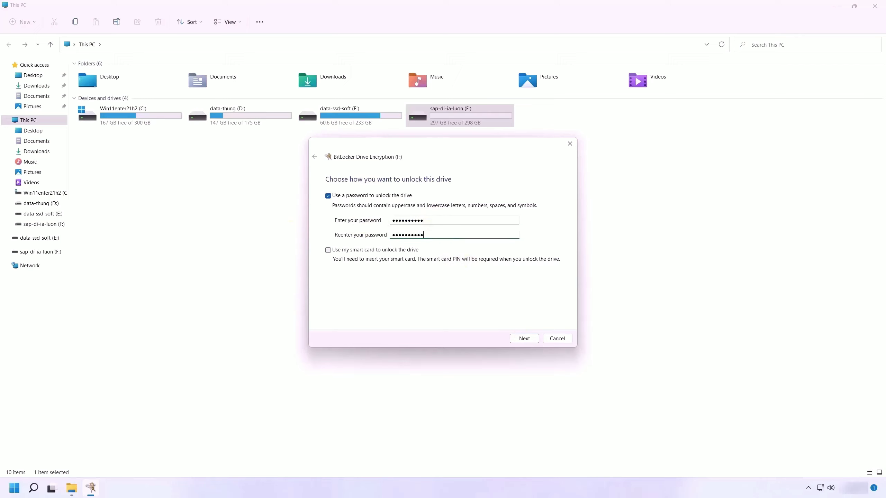
Retype both the unlock password and its confirmation, and accept them
click(808, 487)
double_click(440, 220)
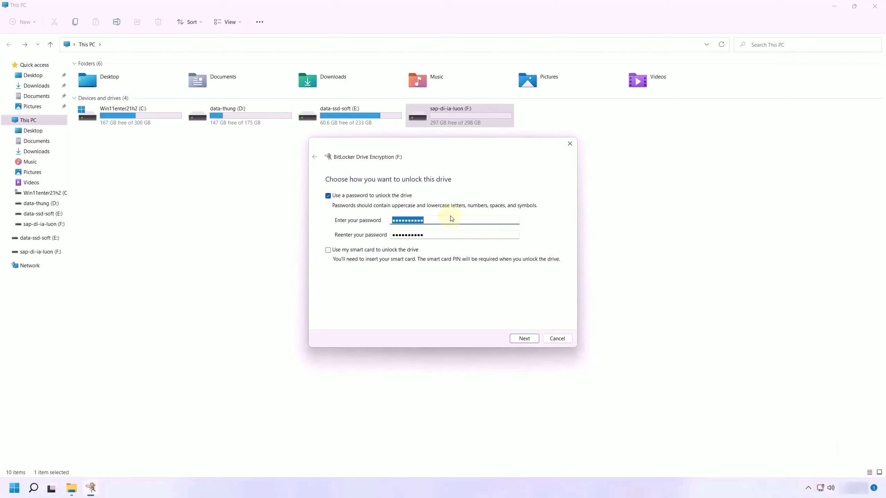
text(**********)
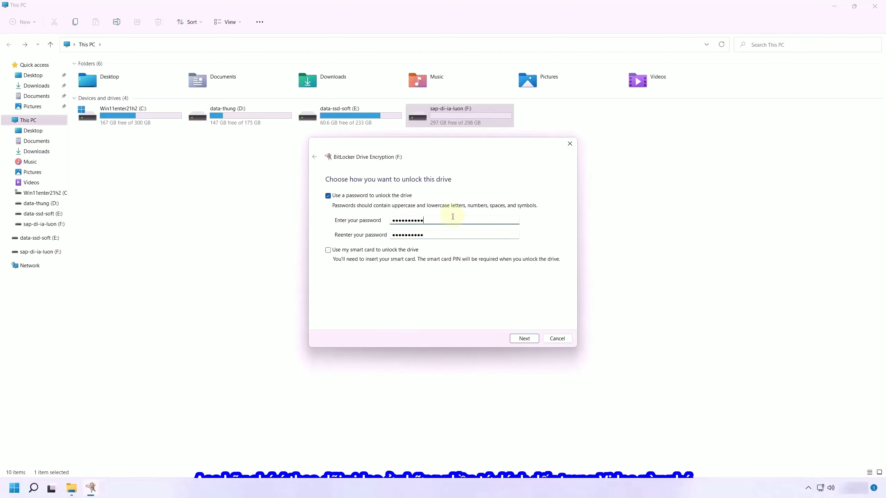
double_click(443, 235)
text(**********)
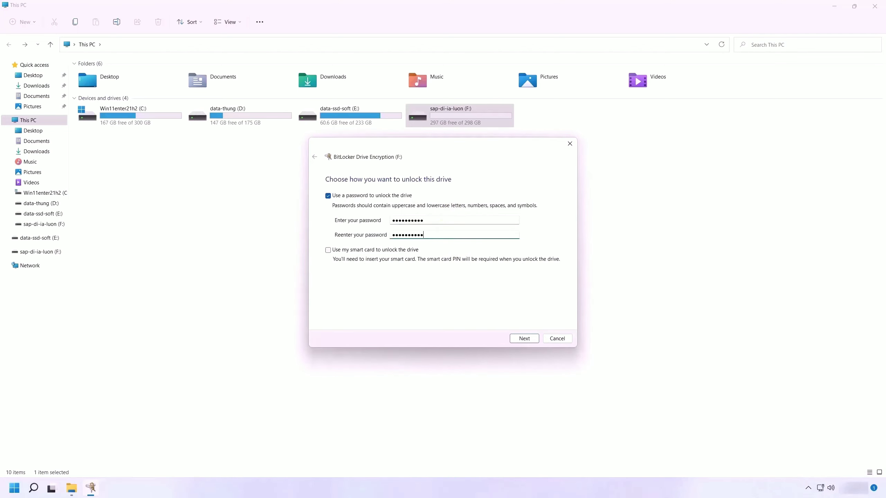
click(520, 339)
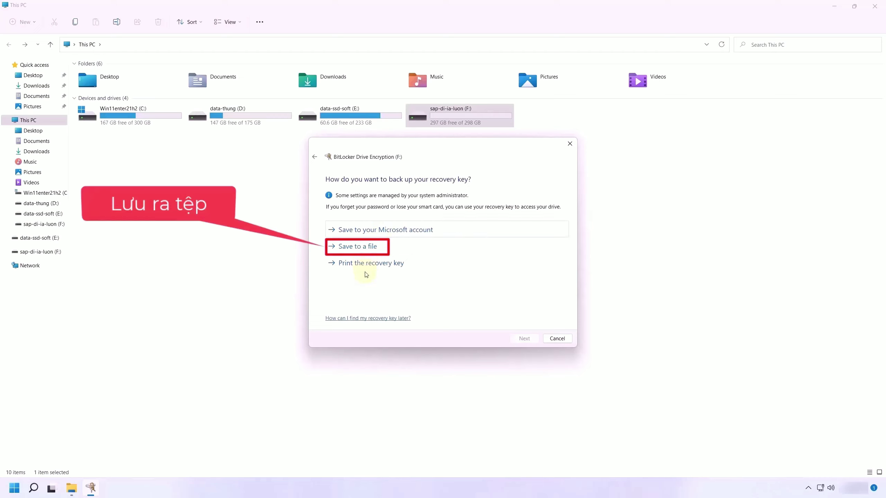
Save the recovery key as a text file on the Desktop under an extended file name
click(367, 247)
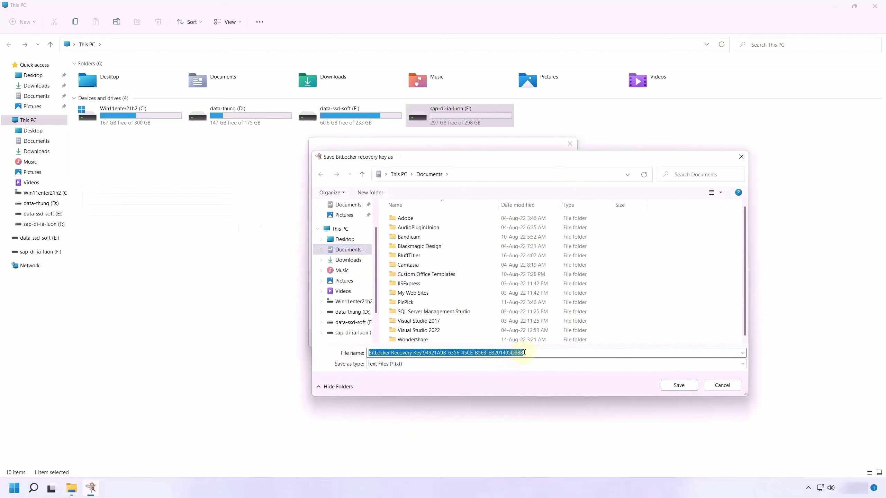
click(543, 353)
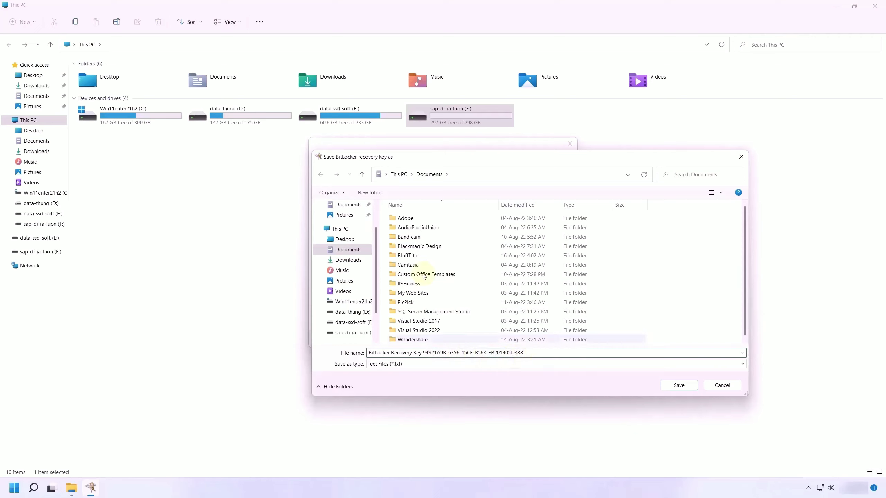
drag(374, 254, 373, 220)
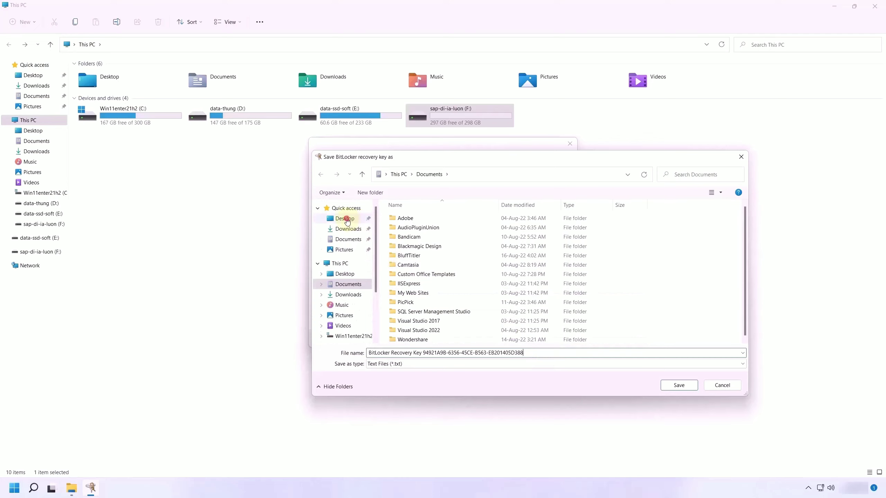
click(347, 220)
click(542, 354)
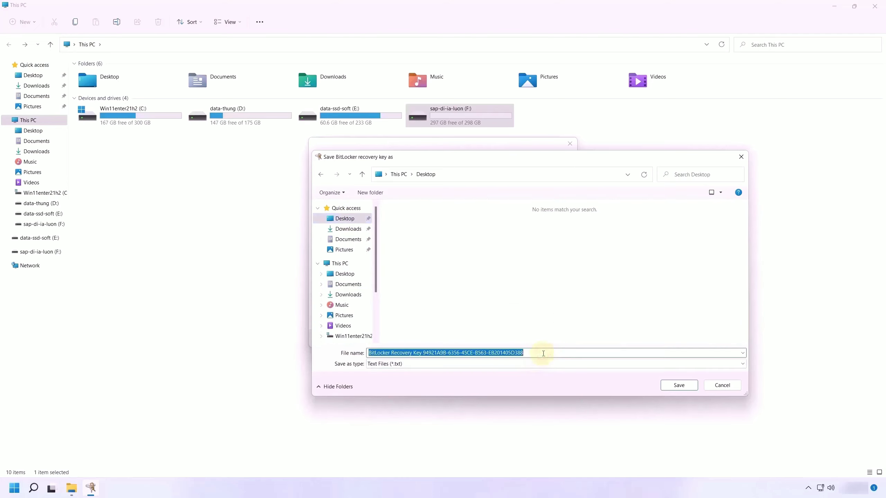
click(546, 352)
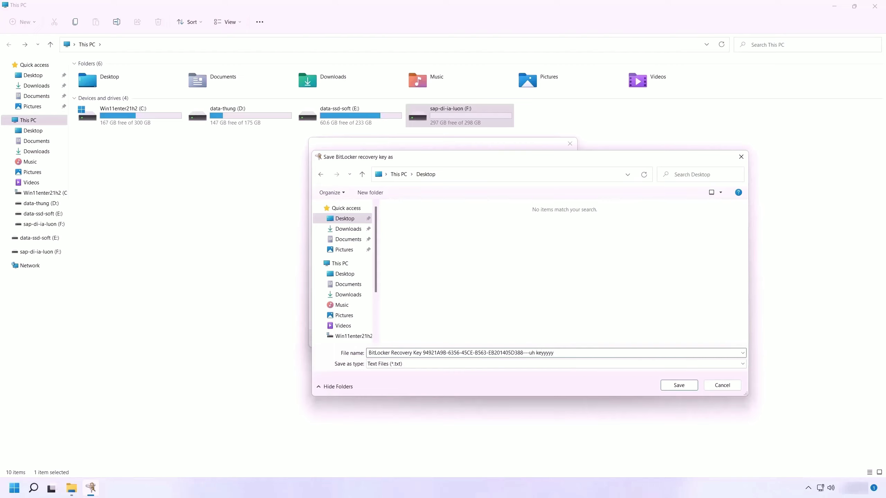
click(677, 389)
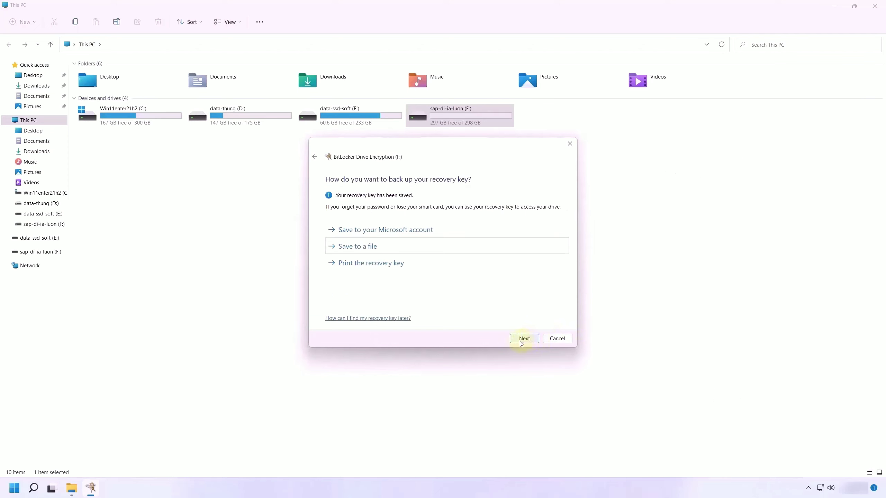
Keep 'Encrypt used disk space only' and 'Compatible mode' to reach the encryption confirmation
click(521, 341)
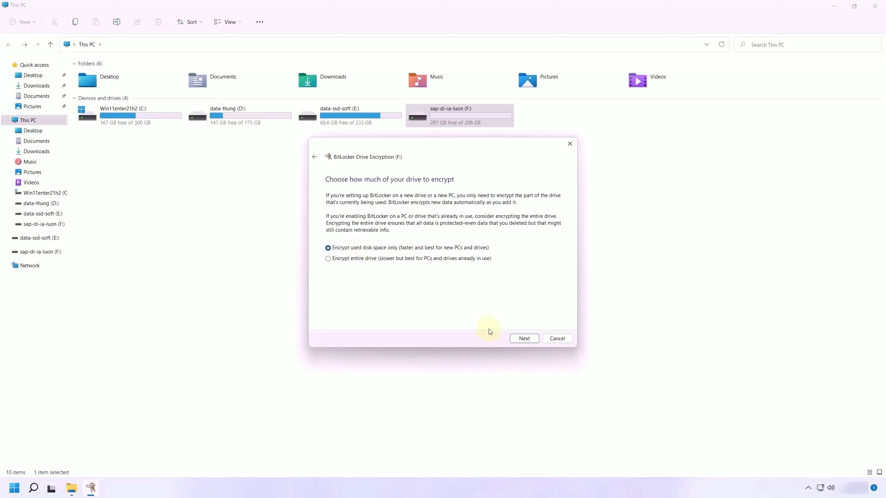
click(522, 338)
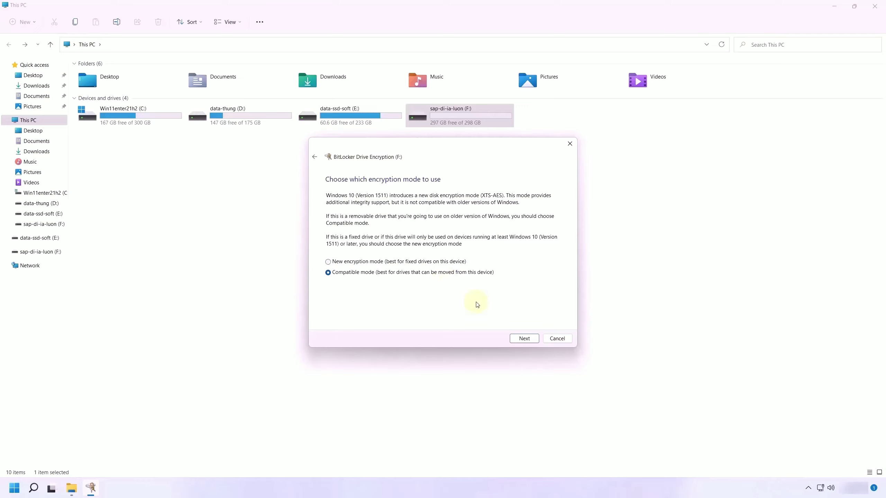
click(520, 337)
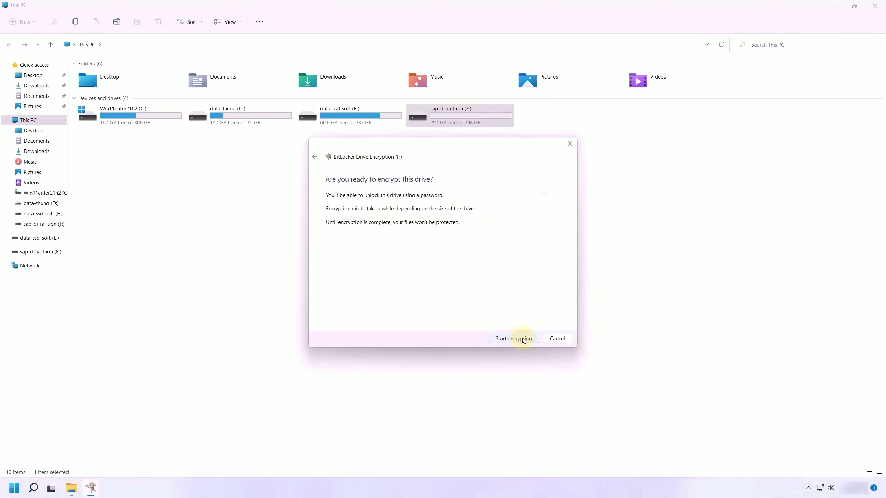
Encrypt drive F:, dismiss the completion message, and close the This PC window
click(519, 339)
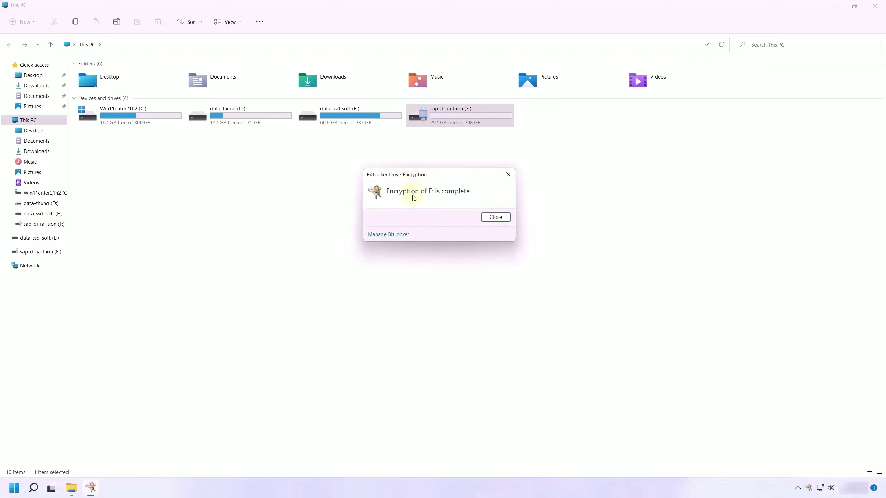
click(495, 217)
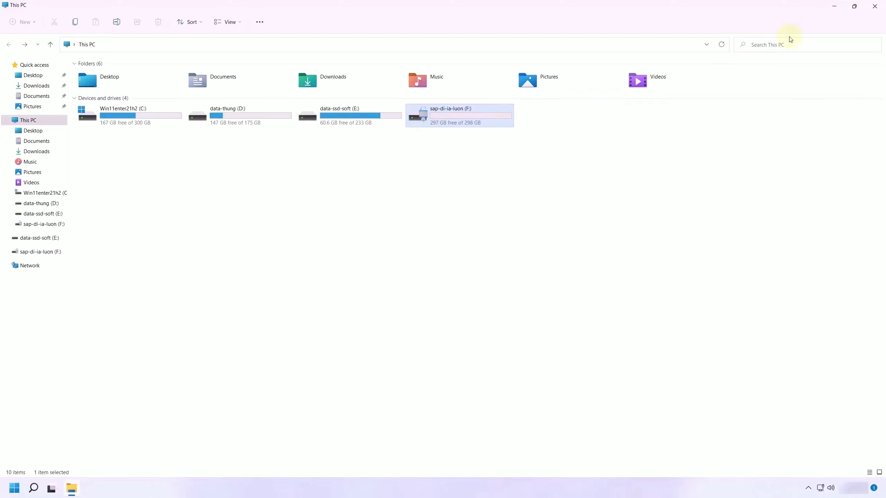
click(875, 6)
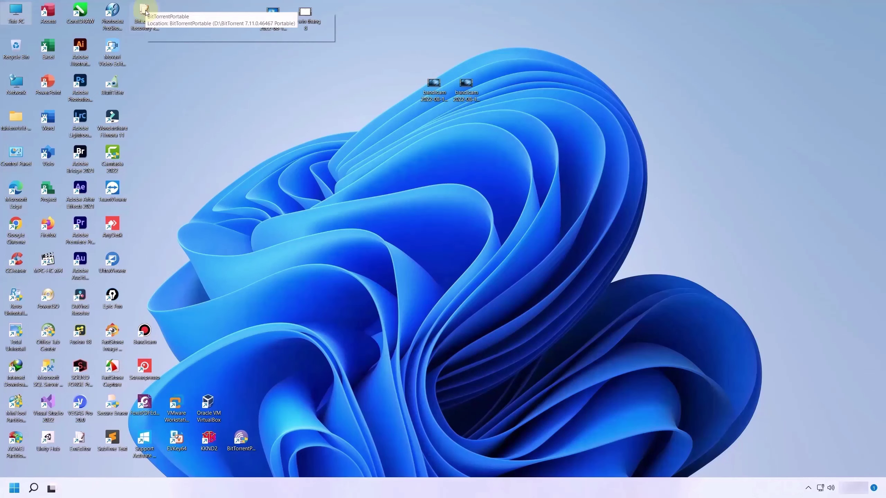
Move the recovery key file to mid-desktop and open it in EmEditor as hexadecimal binary
drag(146, 12, 497, 159)
double_click(497, 154)
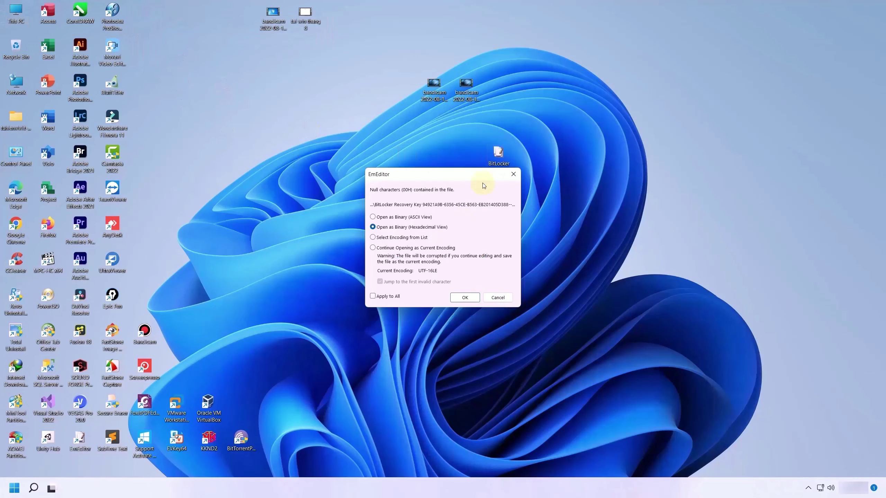
click(463, 297)
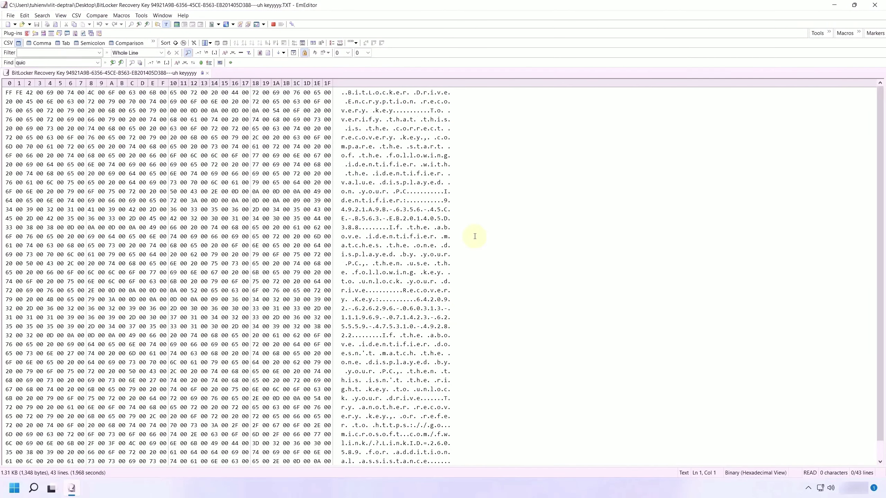
Scroll through the recovery key's hex contents, then close EmEditor
scroll(474, 236, down, 1)
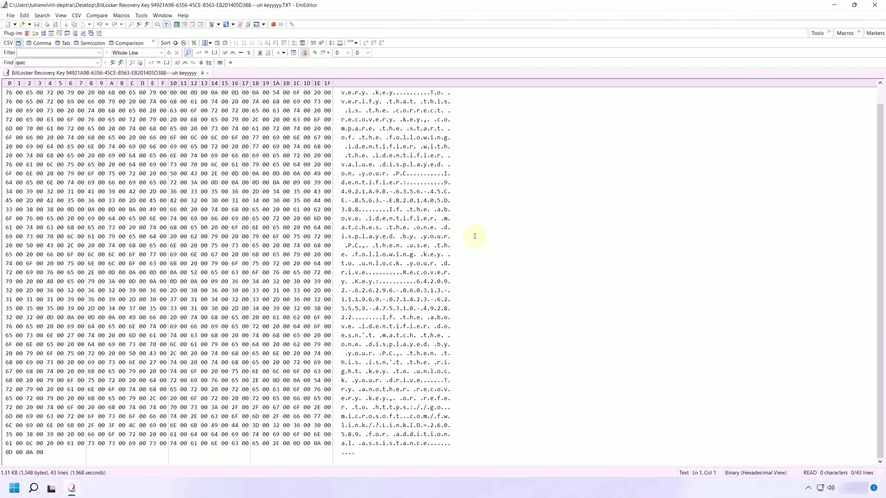
scroll(475, 236, up, 1)
scroll(474, 236, down, 1)
scroll(475, 237, up, 1)
scroll(475, 236, down, 1)
scroll(475, 236, up, 1)
scroll(475, 236, down, 1)
scroll(475, 236, up, 1)
scroll(475, 237, down, 1)
scroll(475, 237, up, 1)
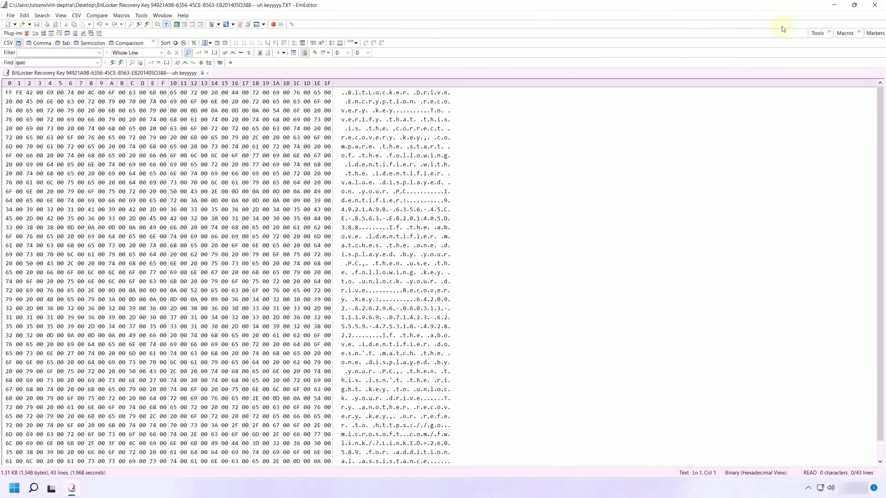
click(874, 5)
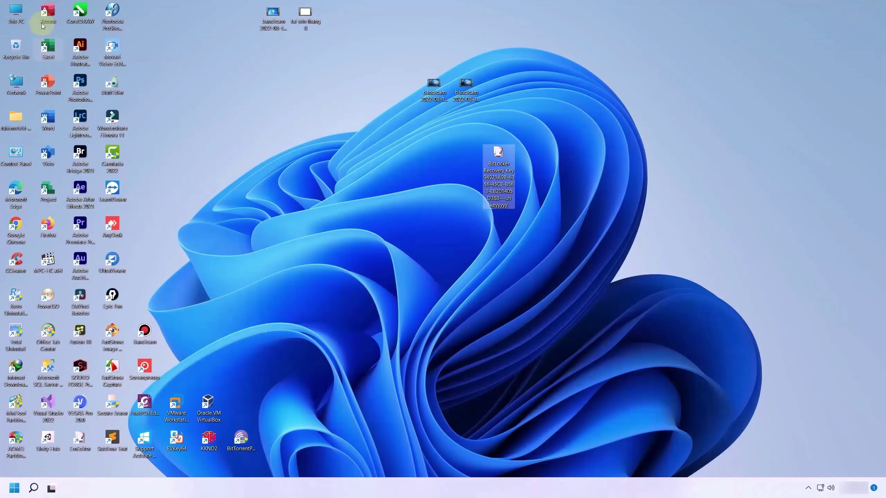
Browse drive F: from This PC, then choose Manage BitLocker for F:
double_click(16, 13)
double_click(431, 115)
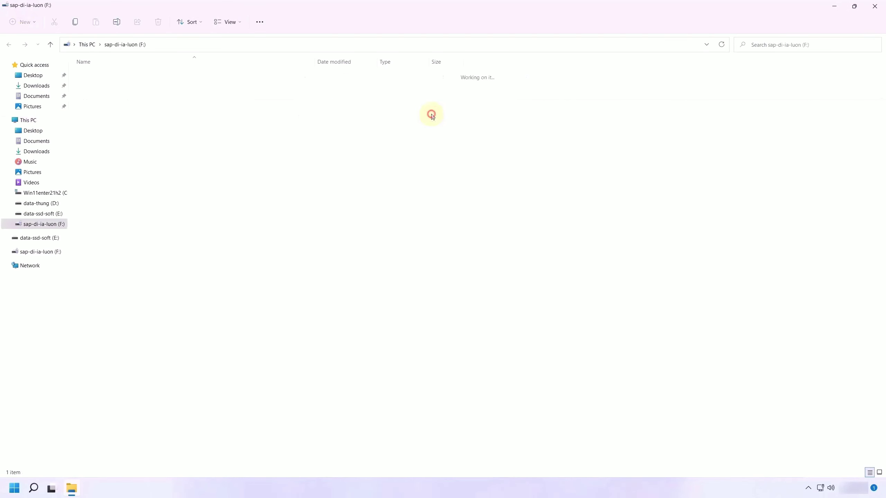
click(117, 74)
click(8, 45)
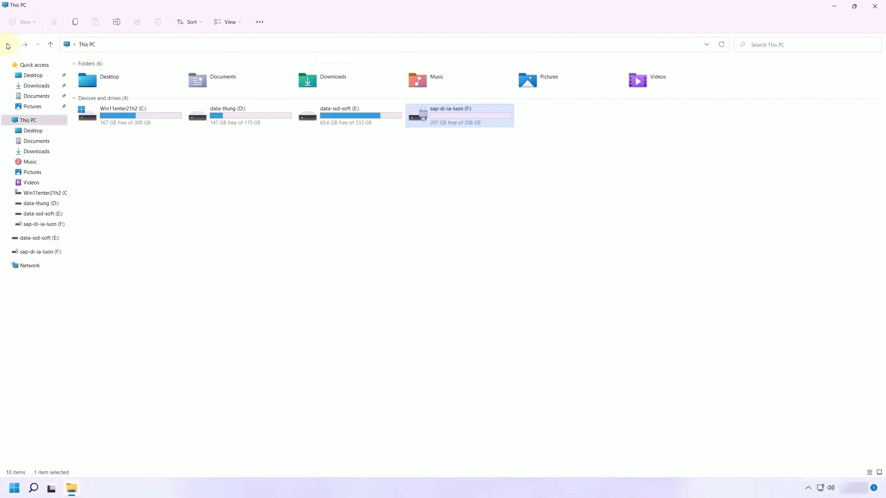
right_click(431, 115)
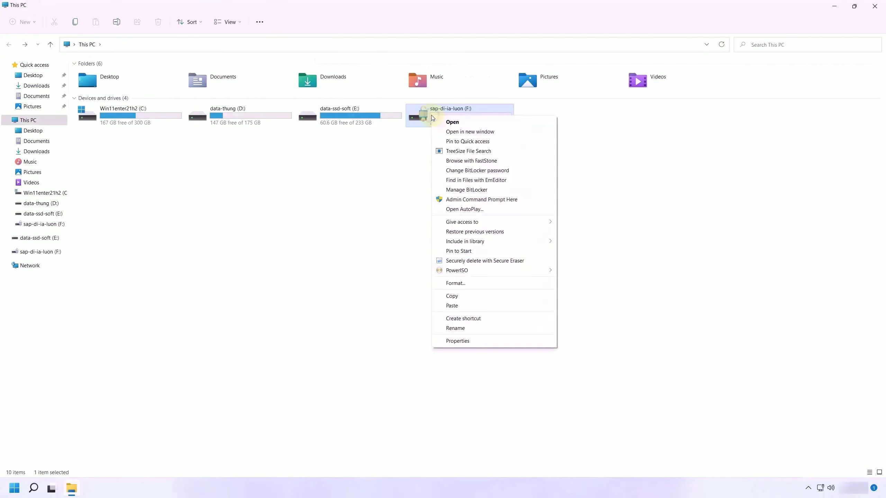
click(465, 190)
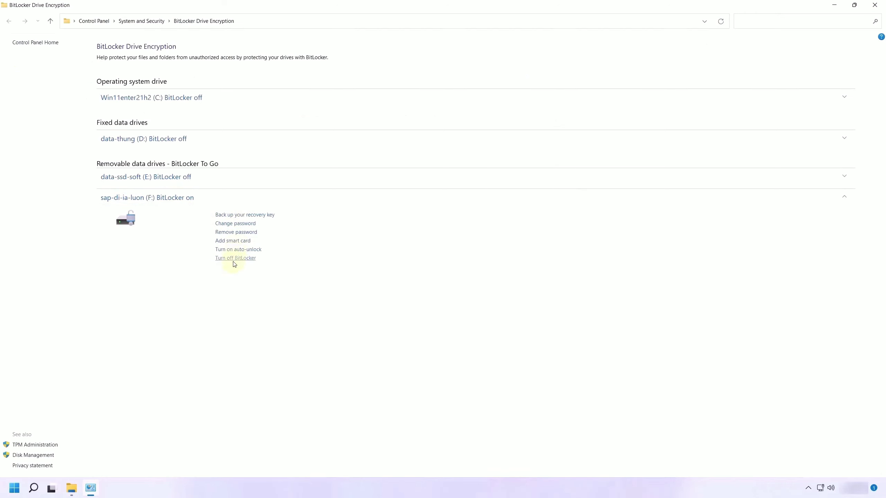
click(266, 216)
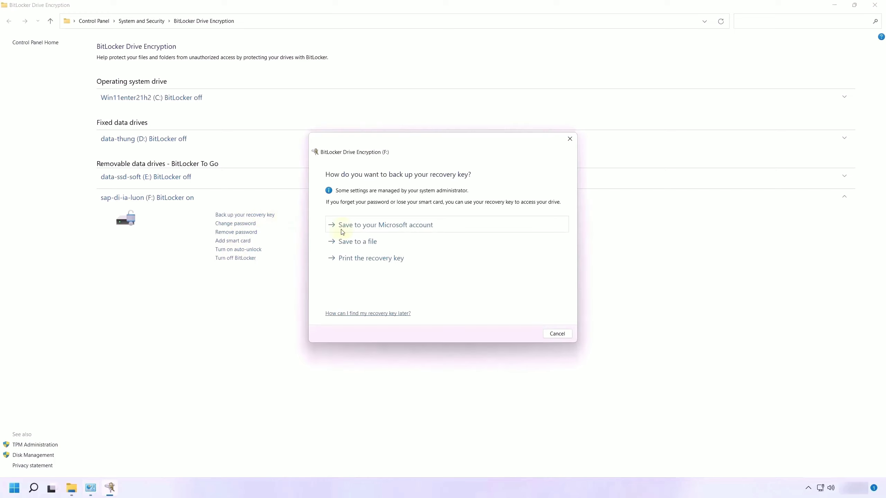
key(Escape)
click(243, 228)
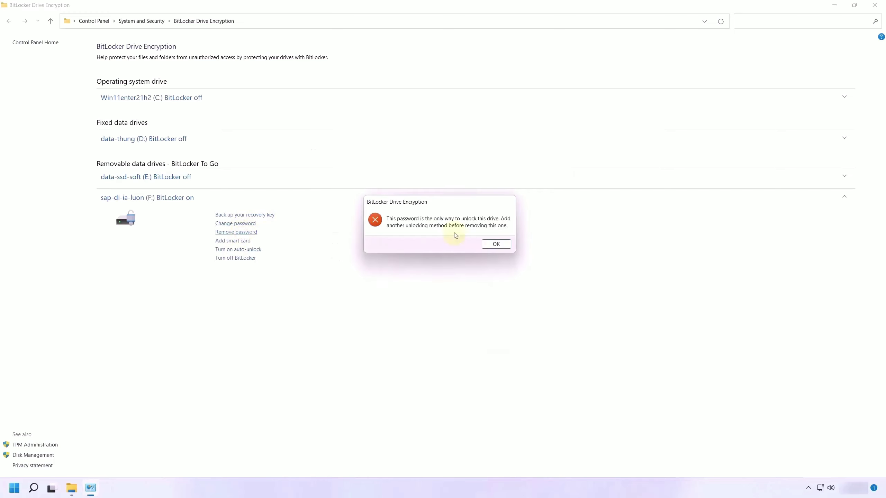
click(496, 245)
click(223, 224)
click(271, 234)
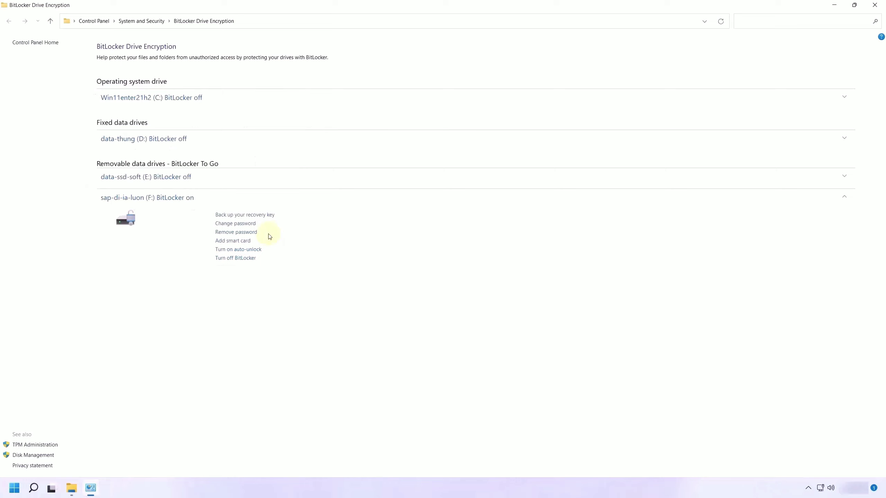
click(239, 242)
click(496, 241)
click(237, 250)
Turn auto-unlock back off, view F:'s files, and reopen Manage BitLocker for F:
click(237, 250)
click(874, 5)
double_click(422, 127)
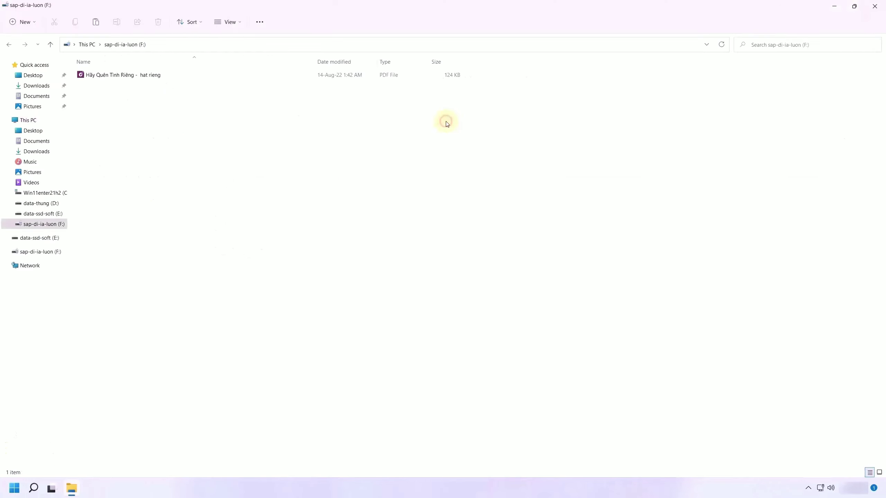
click(9, 45)
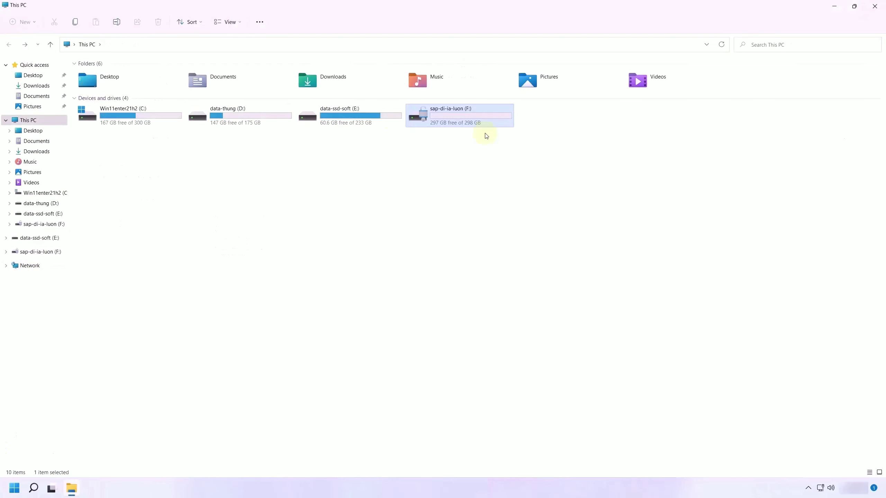
right_click(435, 122)
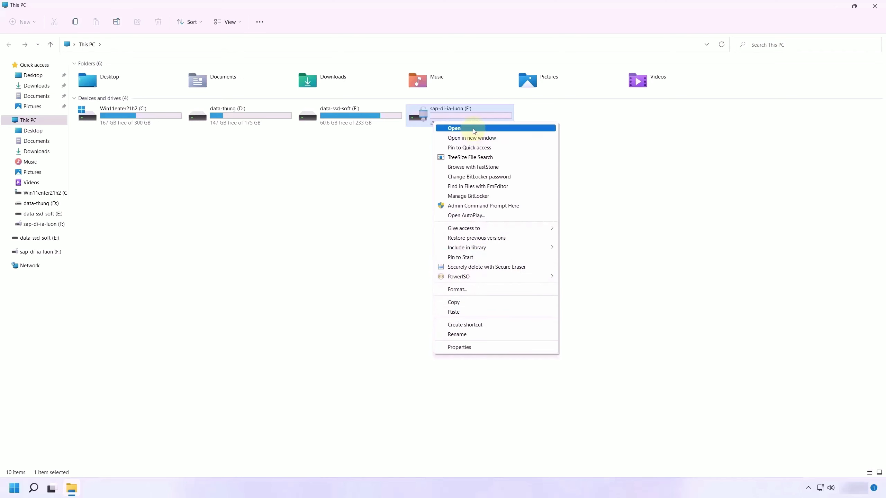
click(475, 196)
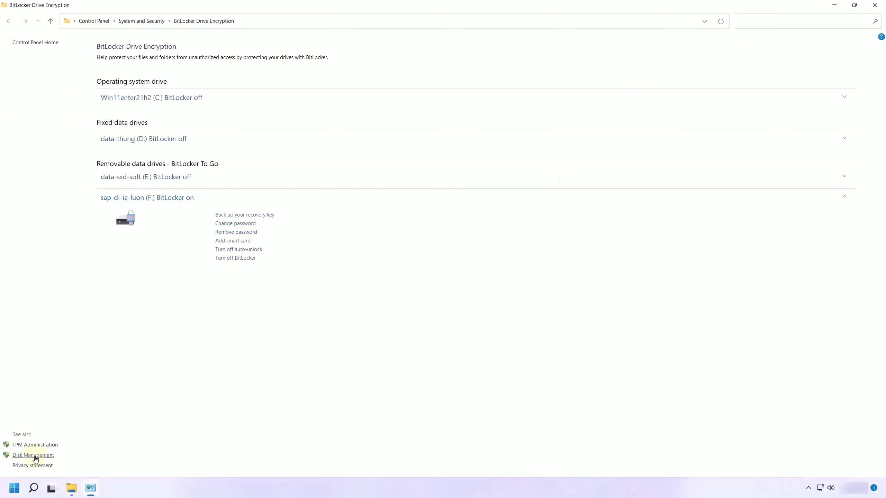
Choose Turn off BitLocker under drive F: to get the decryption warning
click(244, 258)
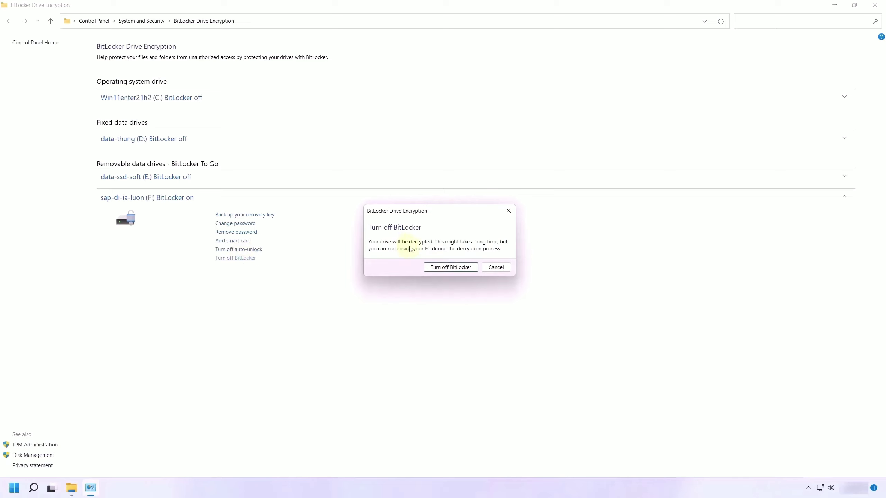
Turn off auto-unlock for F:, then decrypt F: and dismiss the Decryption complete notice
click(497, 267)
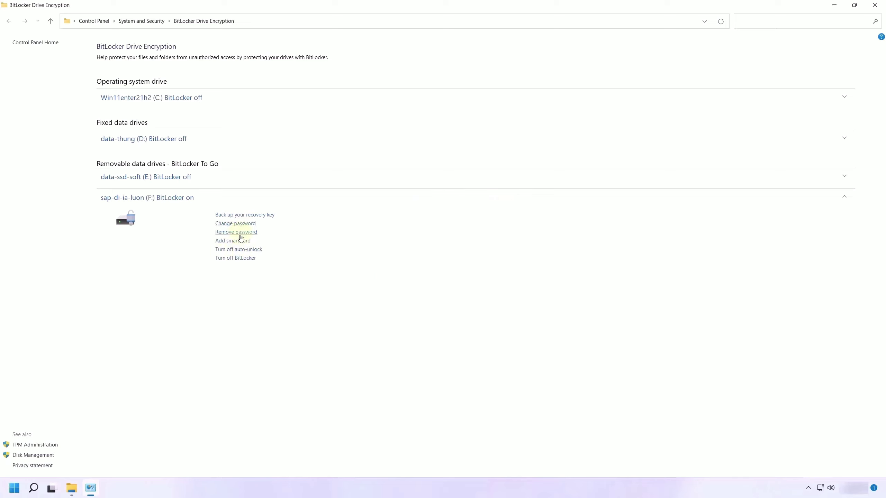
click(238, 249)
click(238, 260)
click(450, 265)
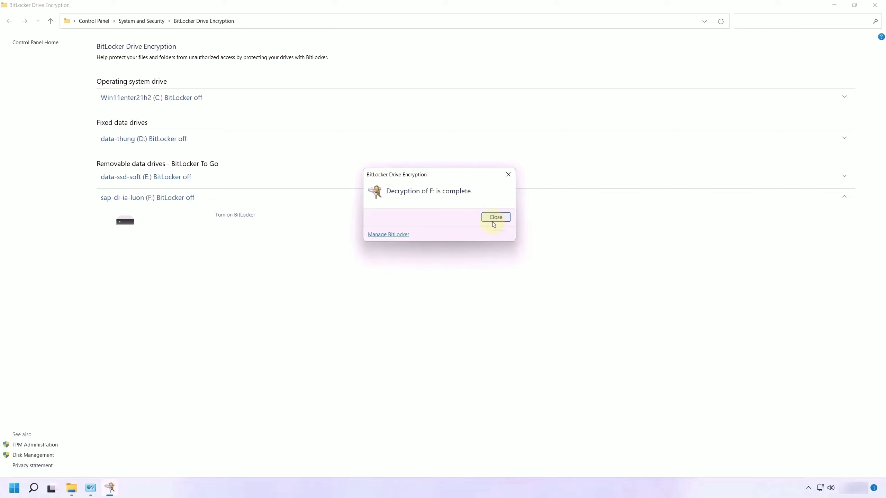
click(494, 219)
click(844, 177)
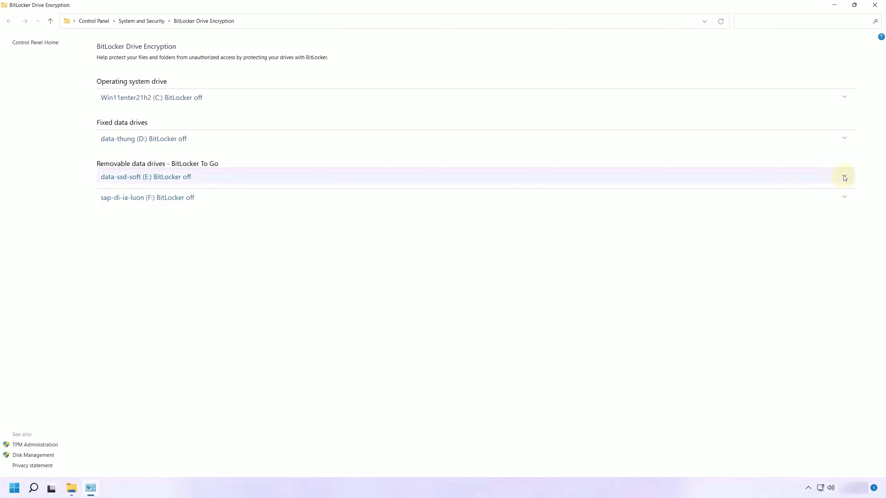
Check the D:, C: and E: drive details, then start Turn on BitLocker for F:
click(847, 136)
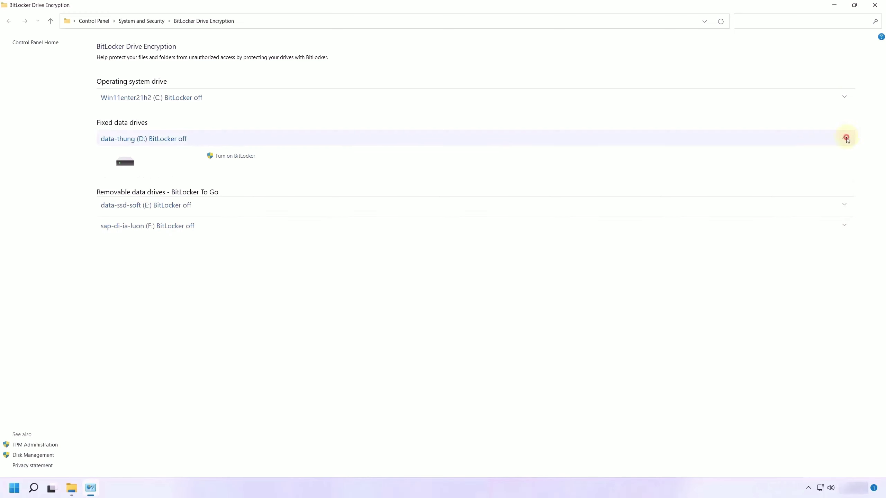
click(846, 98)
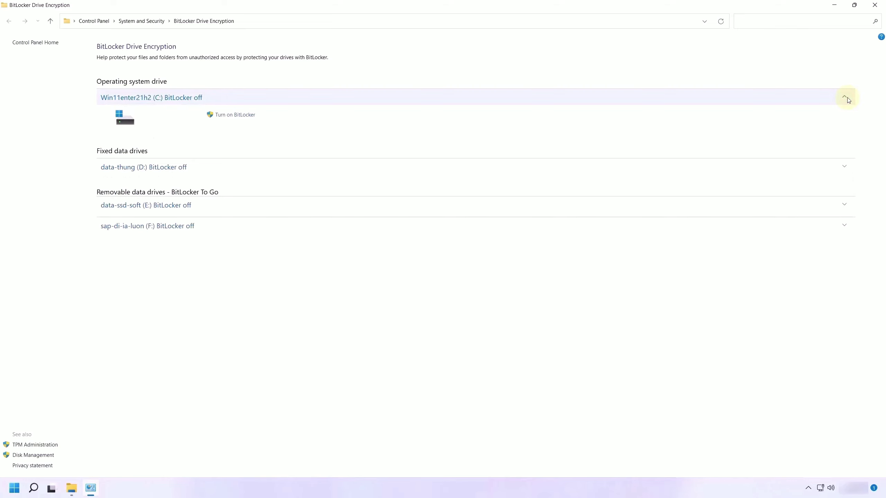
click(846, 98)
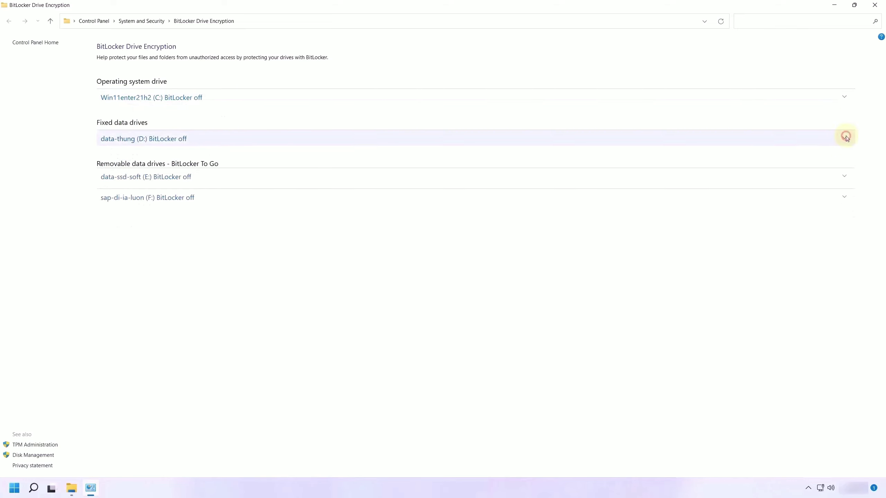
click(743, 178)
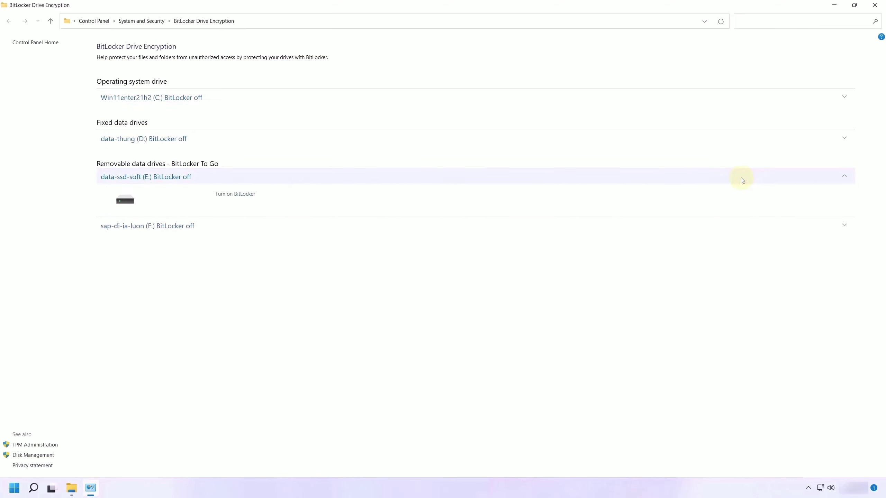
click(742, 180)
click(175, 198)
click(235, 214)
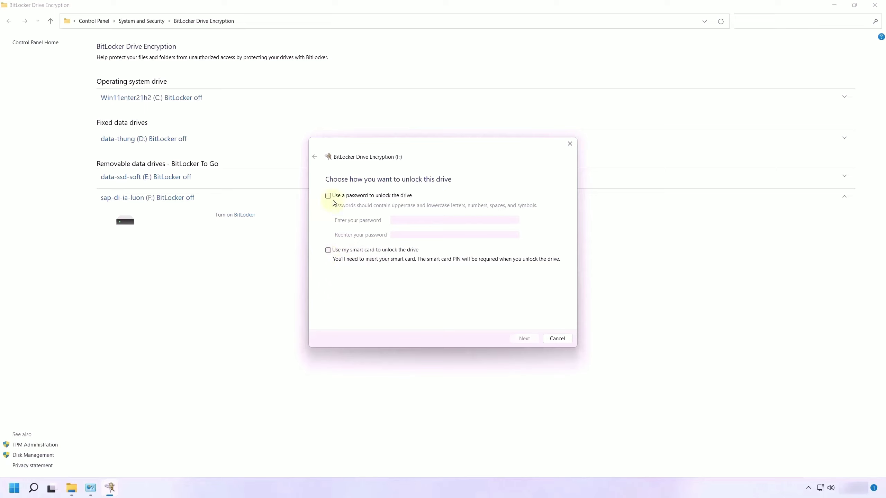
Choose smart card unlocking for drive F: and continue
click(327, 250)
click(328, 250)
click(328, 250)
click(327, 196)
click(327, 195)
click(523, 338)
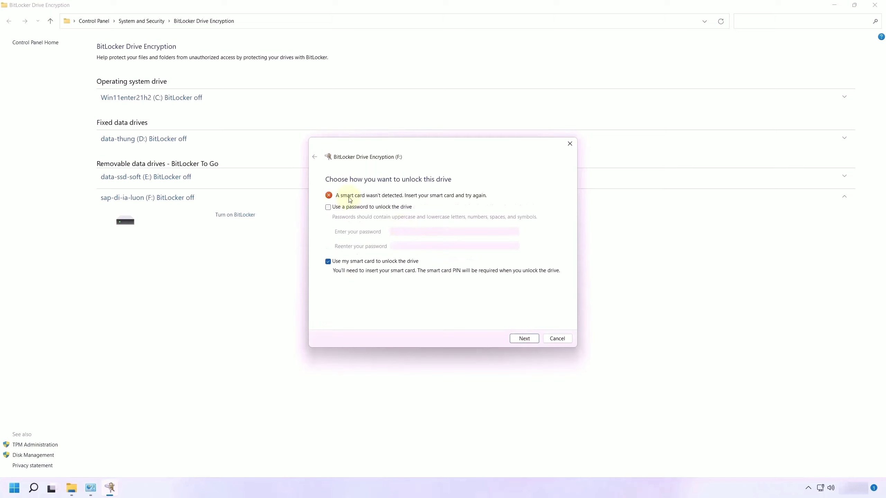
Enable password unlocking and enter the password in both password fields
click(329, 208)
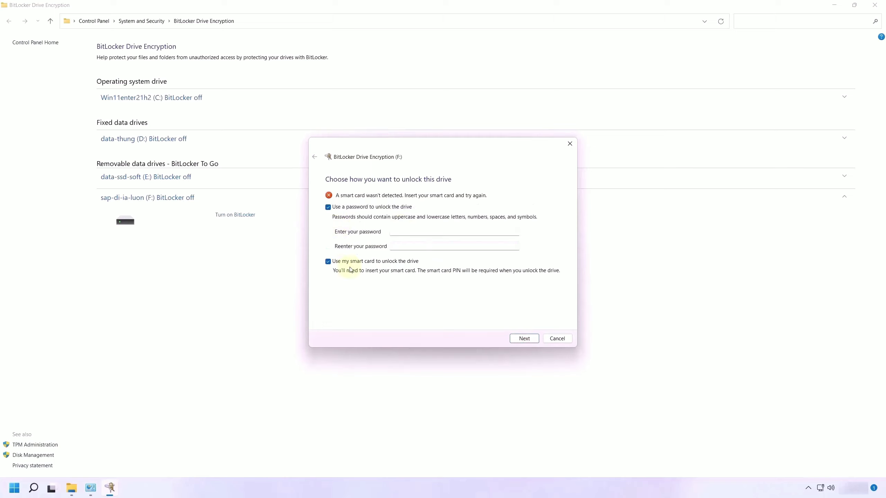
click(404, 232)
click(414, 247)
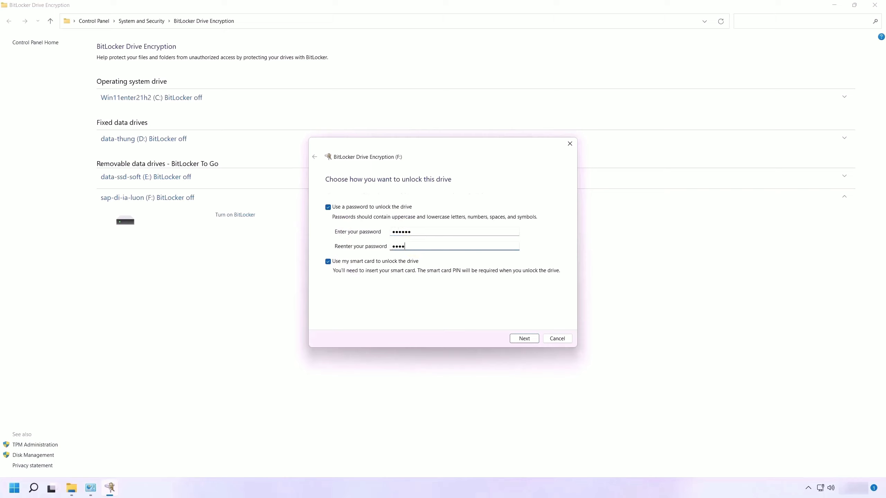
click(523, 339)
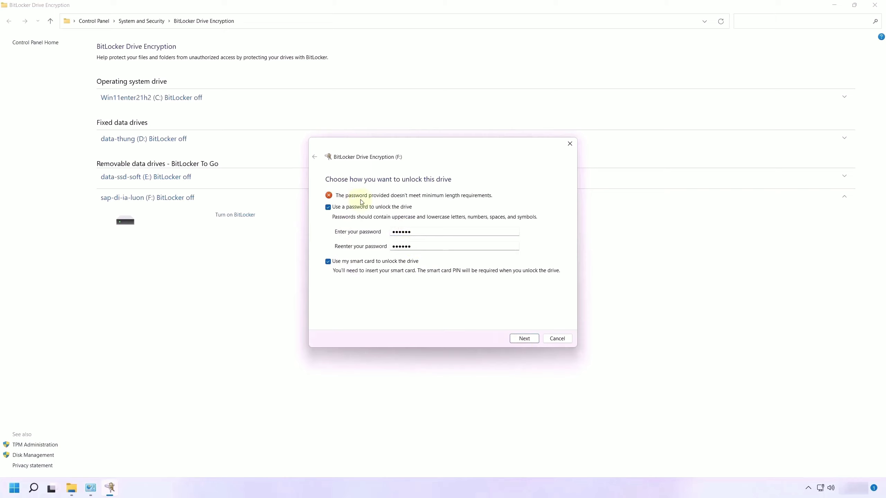
Replace the too-short password with a longer one in both fields
double_click(417, 234)
click(418, 233)
double_click(418, 234)
double_click(431, 245)
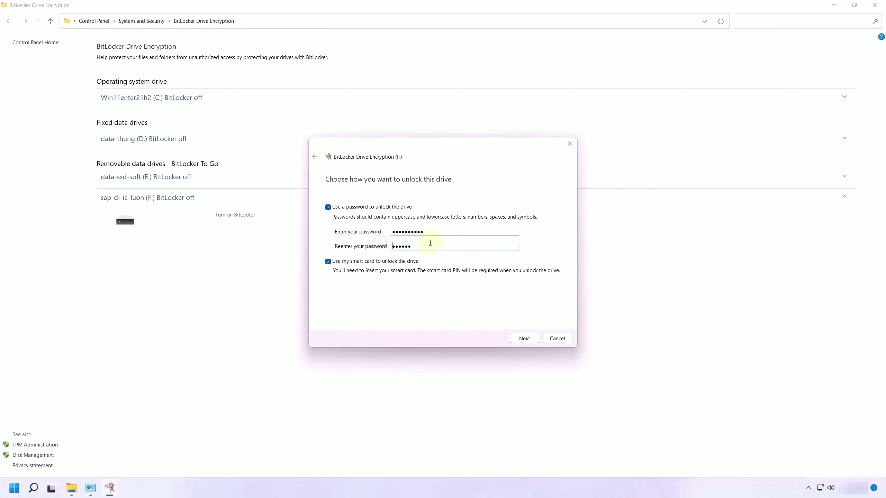
text(1)
click(522, 340)
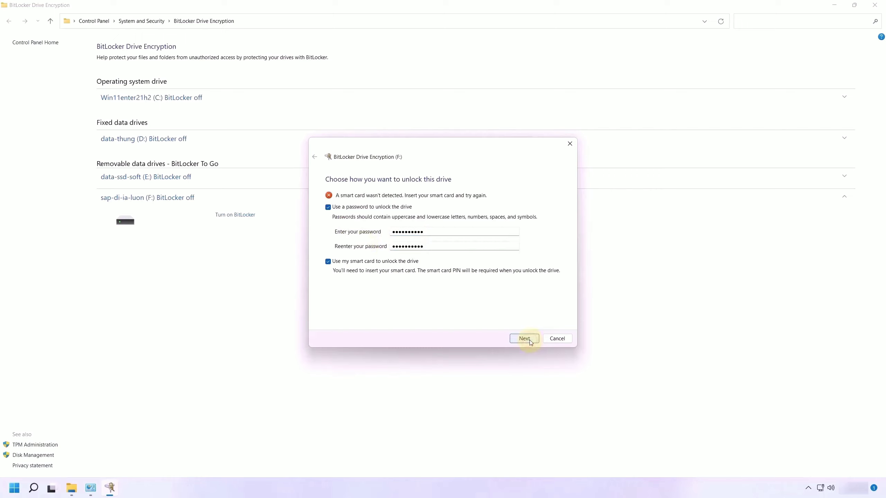
Turn off smart card unlocking, keep password unlocking, and start retyping the password
click(328, 207)
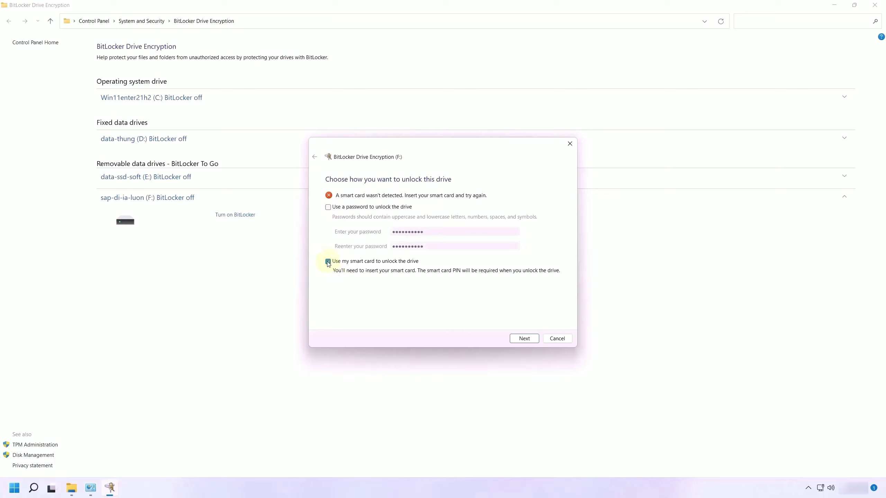
click(328, 262)
click(328, 207)
double_click(441, 232)
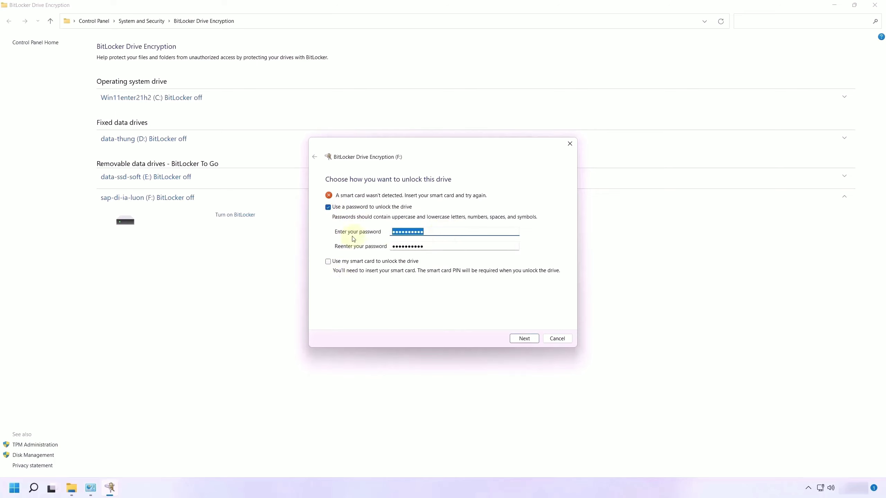
text(a)
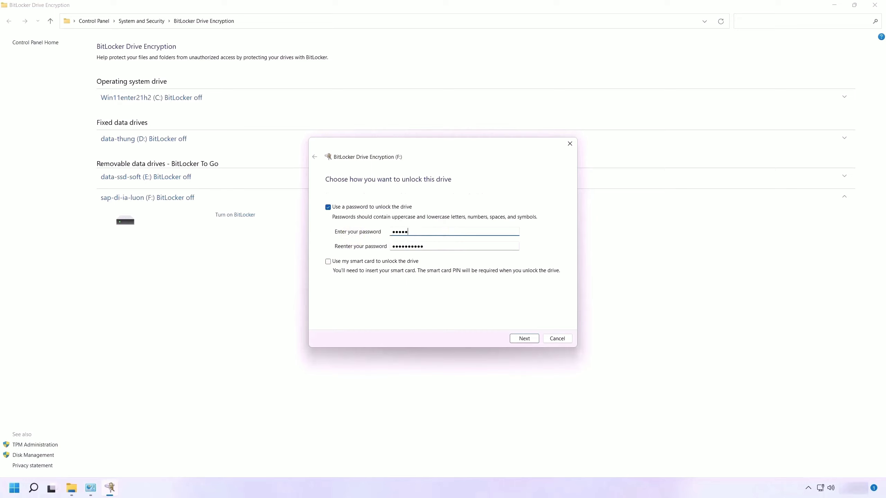
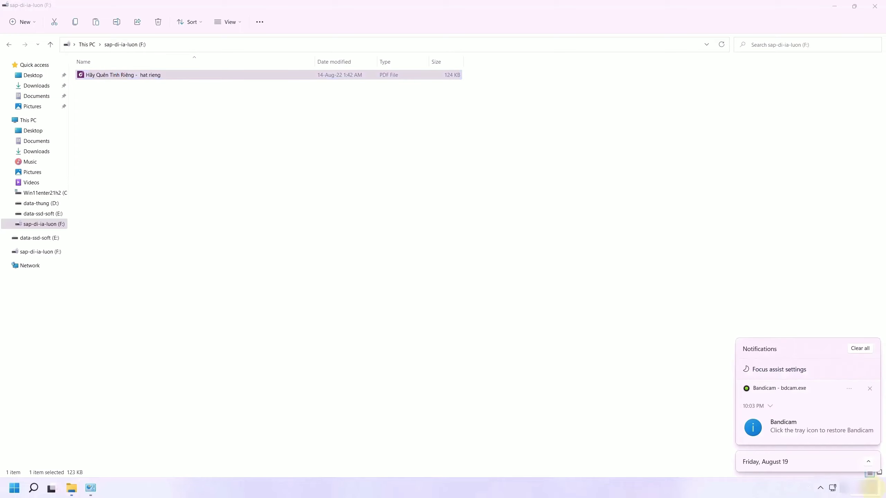
Clear the notifications and close the PDF viewer, drive F folder and BitLocker windows
click(864, 348)
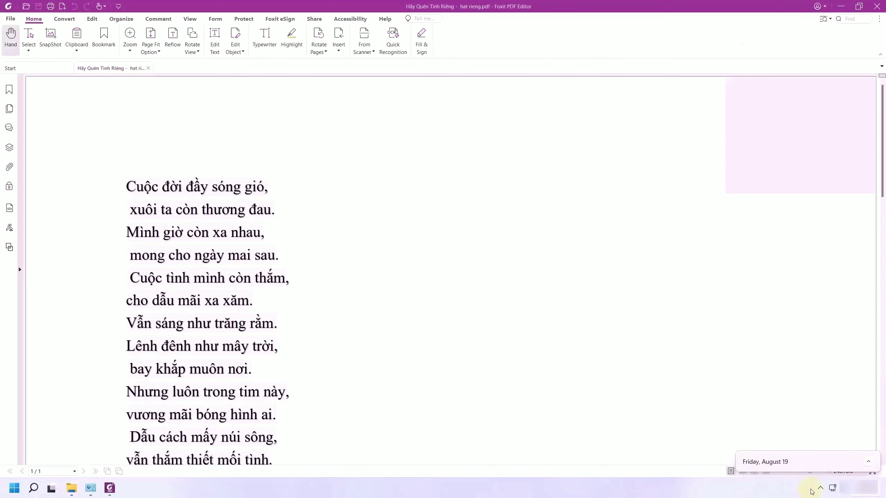
click(876, 6)
click(875, 5)
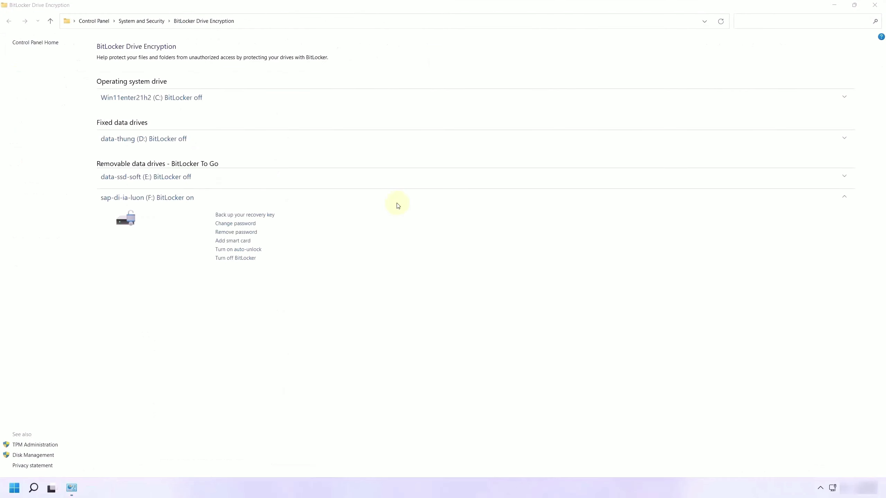
click(874, 5)
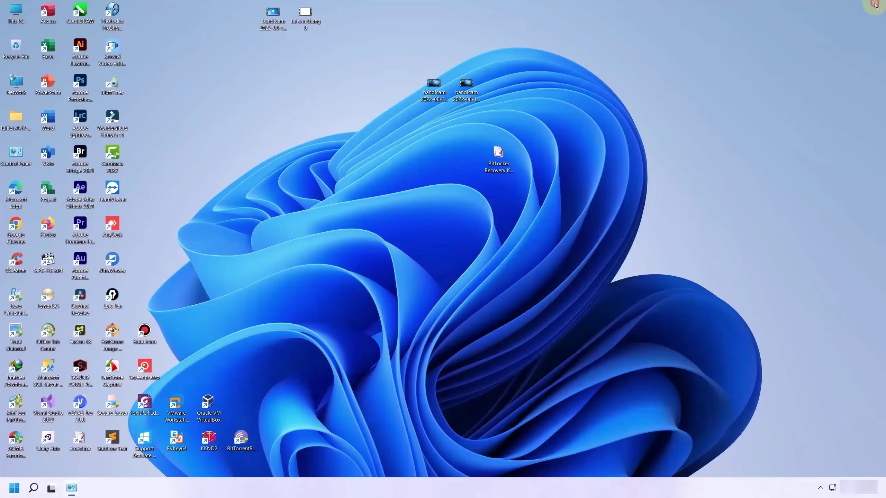
From This PC, review drive F's BitLocker management options, then close that window
double_click(16, 14)
right_click(431, 115)
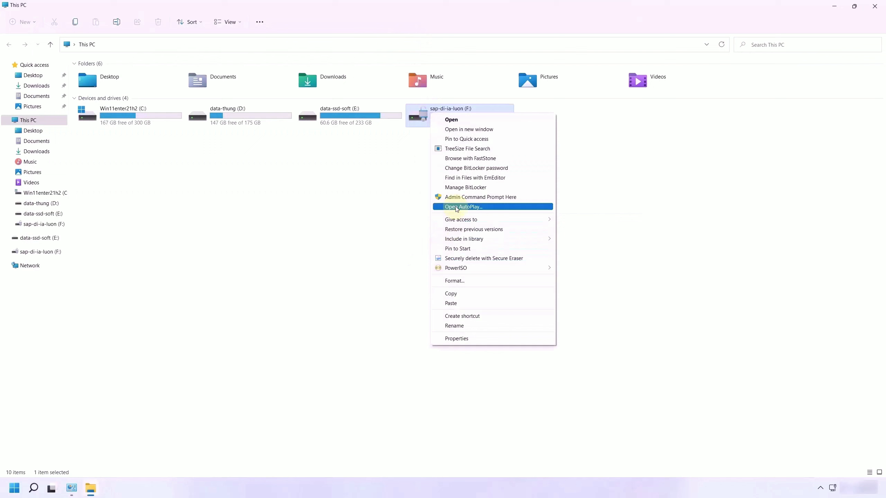
click(453, 188)
click(394, 307)
click(382, 304)
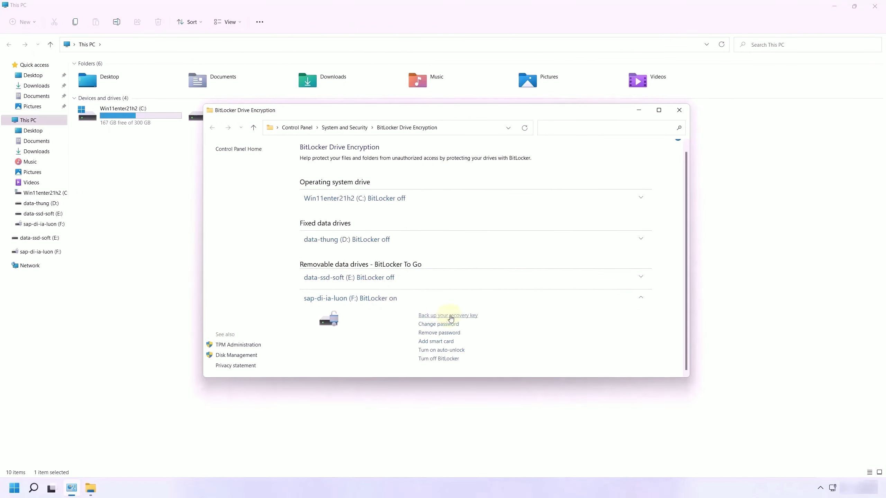
click(678, 111)
Copy the 'Hãy Quên Tình Riêng - hat rieng' PDF from drive F onto the desktop
double_click(436, 117)
right_click(148, 75)
click(163, 197)
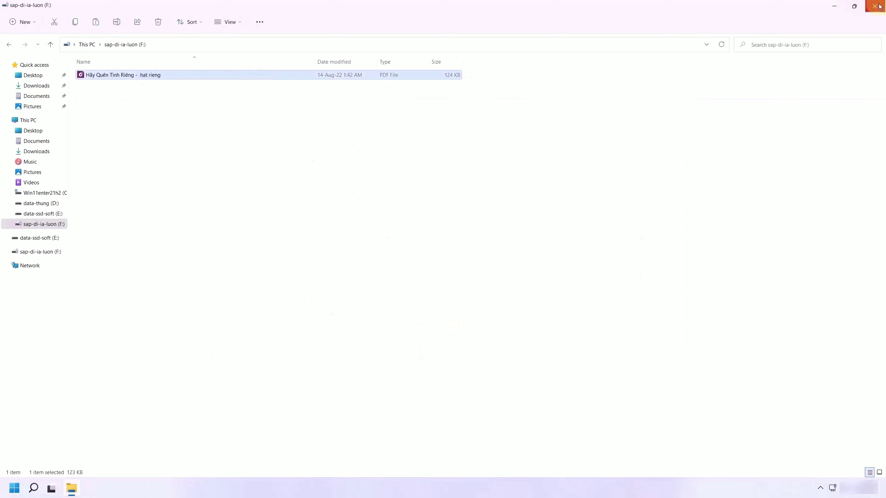
click(874, 6)
right_click(243, 124)
click(267, 160)
drag(244, 125, 269, 124)
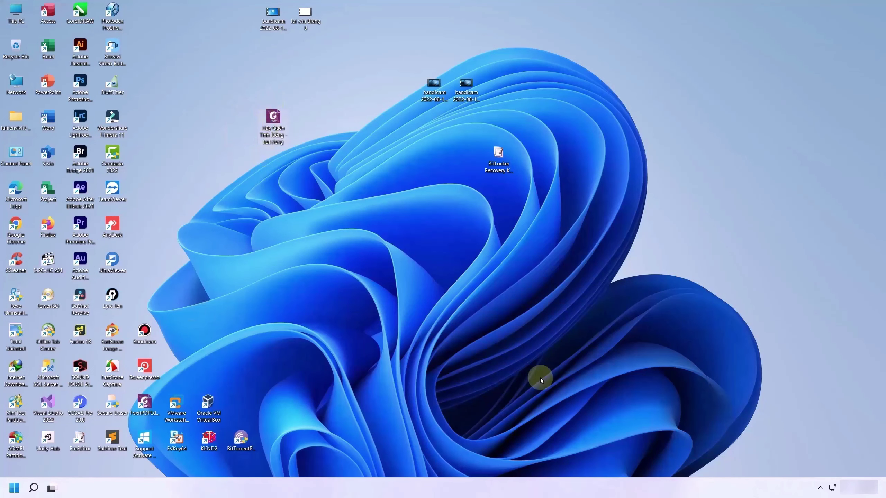
click(821, 488)
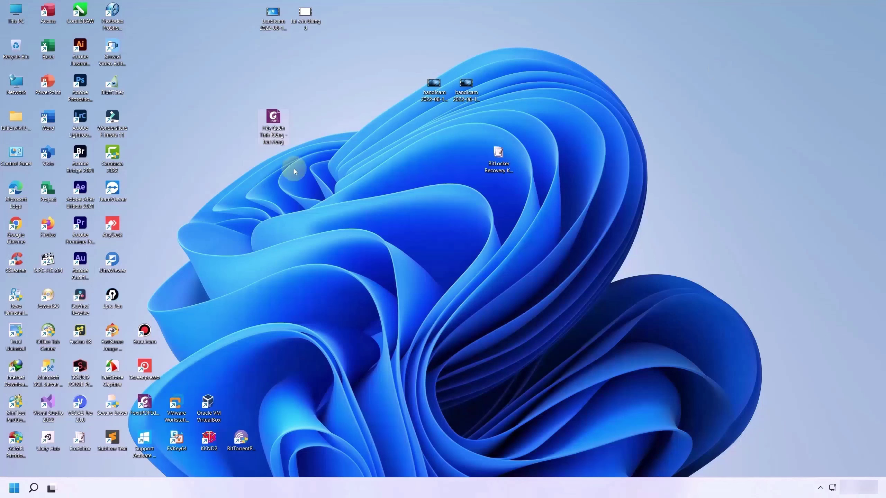
Delete the PDF copy from the desktop
click(274, 120)
key(F2)
key(Escape)
key(Delete)
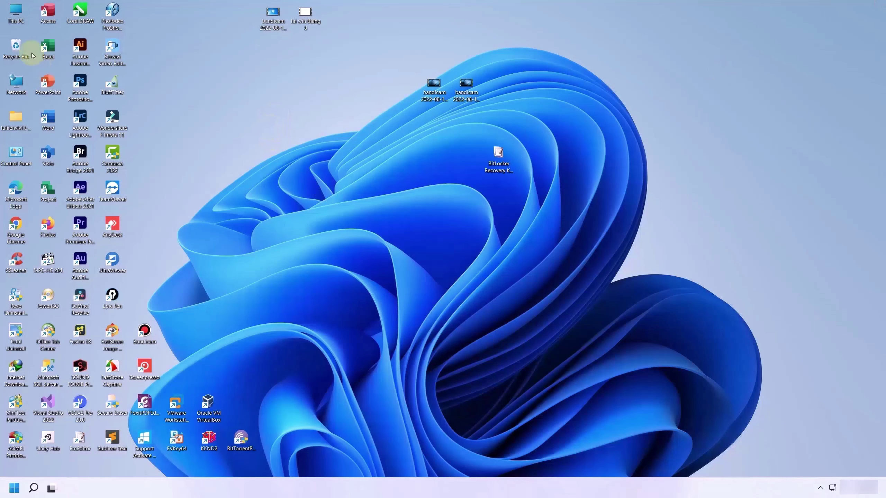
right_click(18, 52)
key(Escape)
Create a new folder on drive F and delete the PDF there
double_click(16, 12)
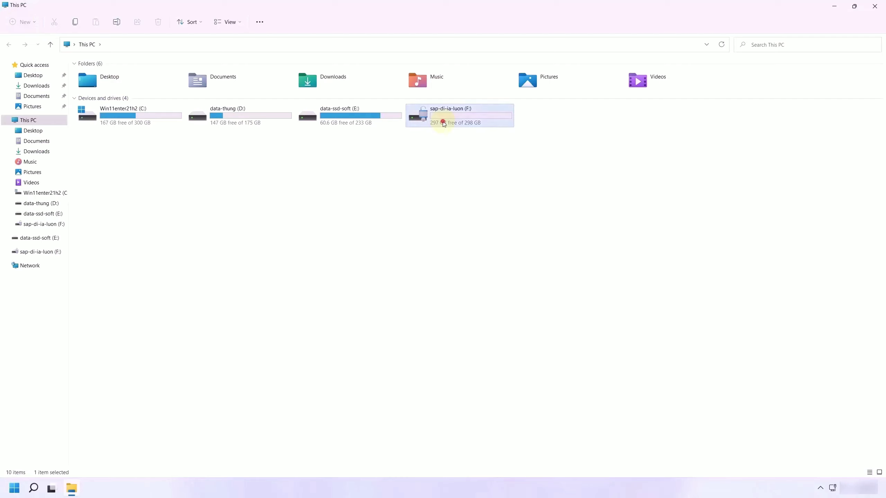
double_click(441, 118)
right_click(185, 136)
click(324, 292)
click(80, 74)
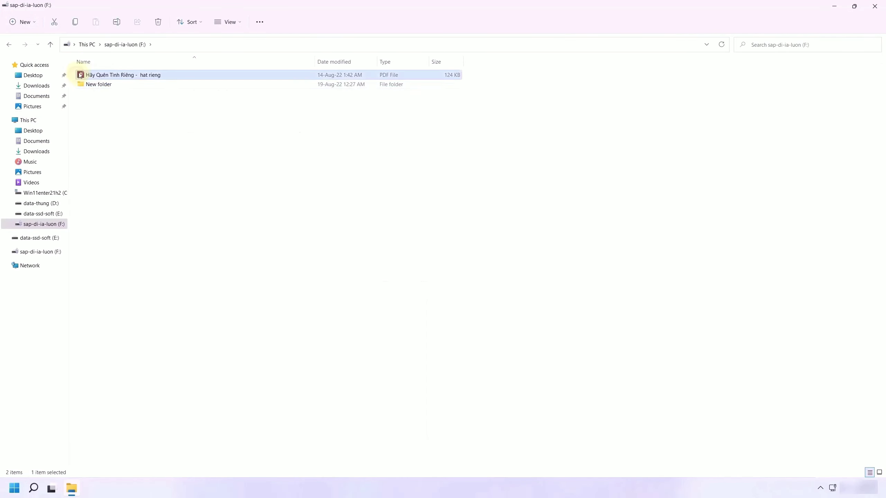
key(Delete)
Rename the new folder to 'abc' and close the drive F window
right_click(97, 76)
click(118, 326)
text(abc)
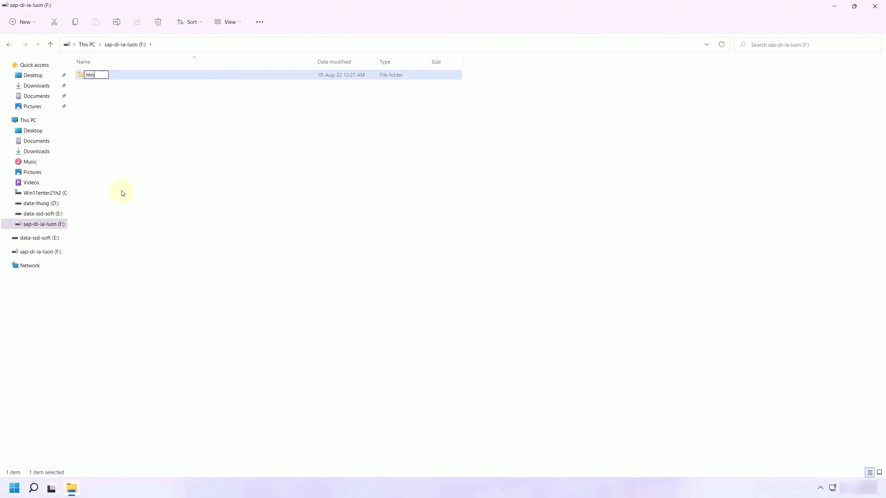
key(Return)
click(868, 6)
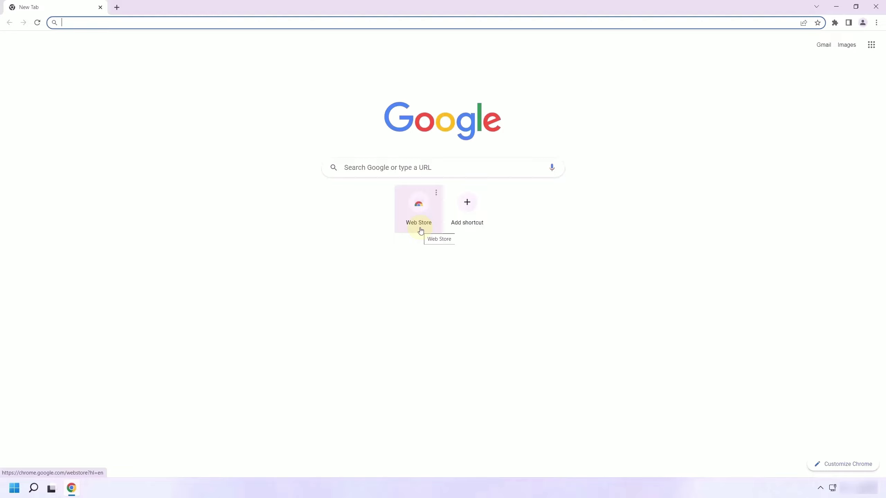
In Chrome, go to account.microsoft.com/devices/recoverykey
text(accout)
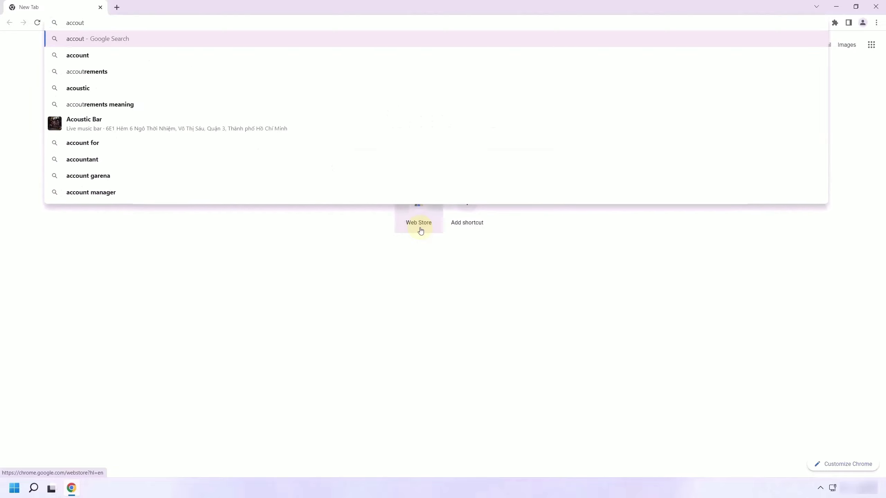
key(Down)
text(.mcir)
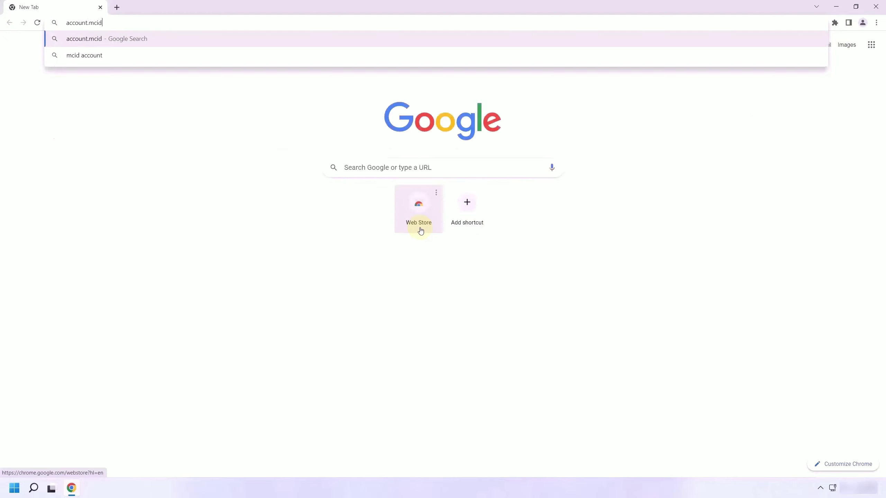
key(BackSpace)
key(BackSpace)
key(BackSpace)
text(icrosoft)
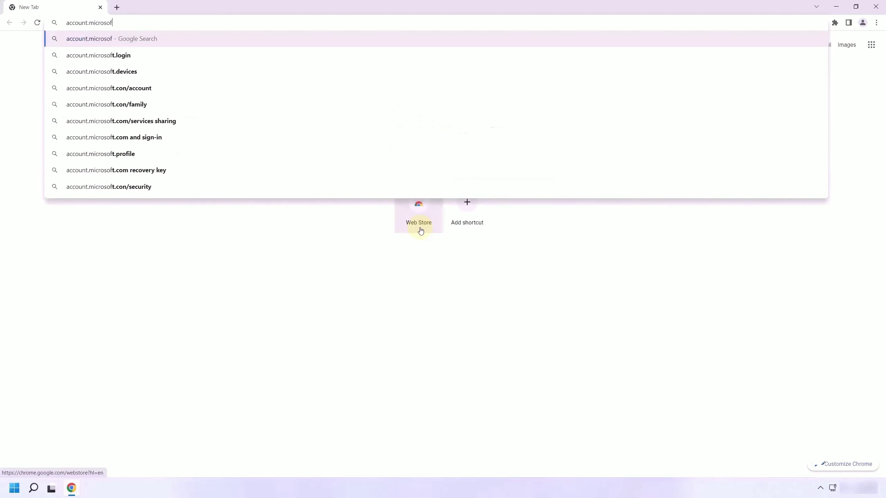
key(Down)
key(Down)
key(Down)
key(Down)
text(/device)
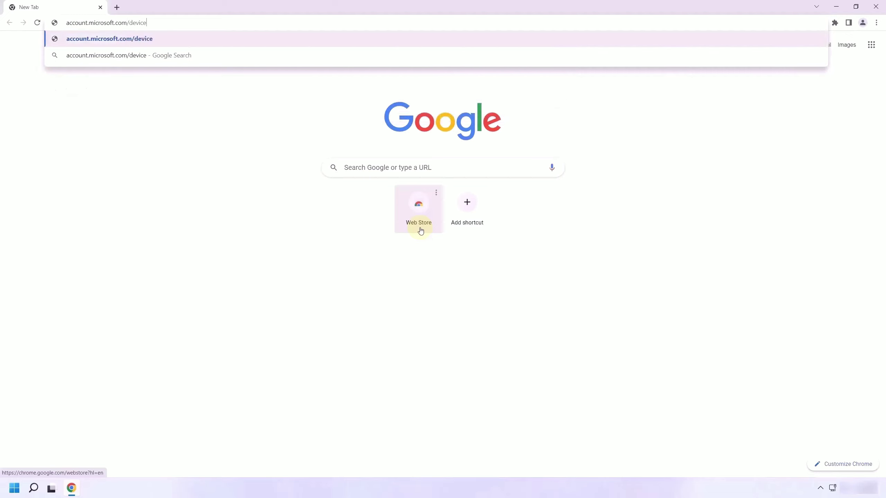
text(s/recoverykey)
key(Return)
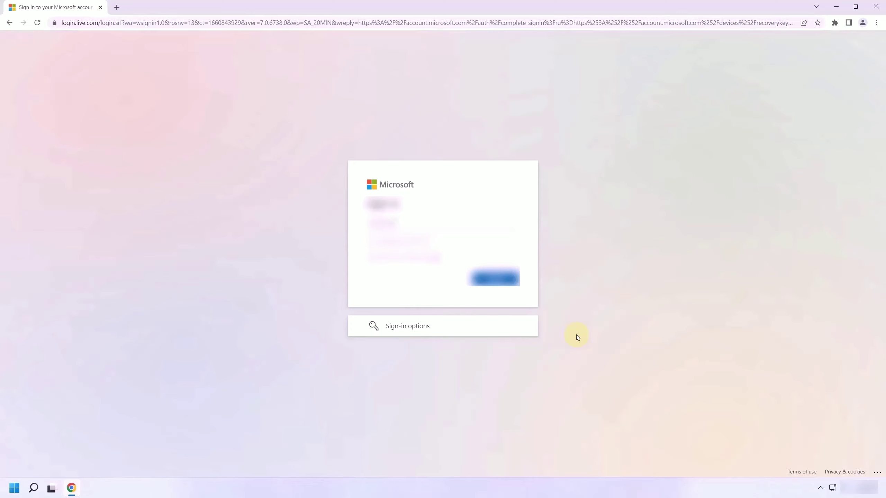
Enter the Microsoft account e-mail and password, choose e-mail code verification, and minimize Chrome
text(mail)
key(Return)
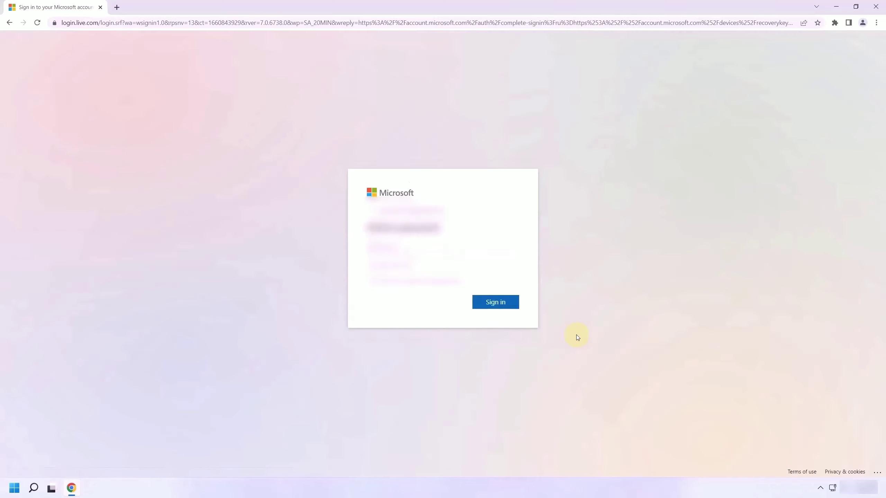
text(•)
key(Return)
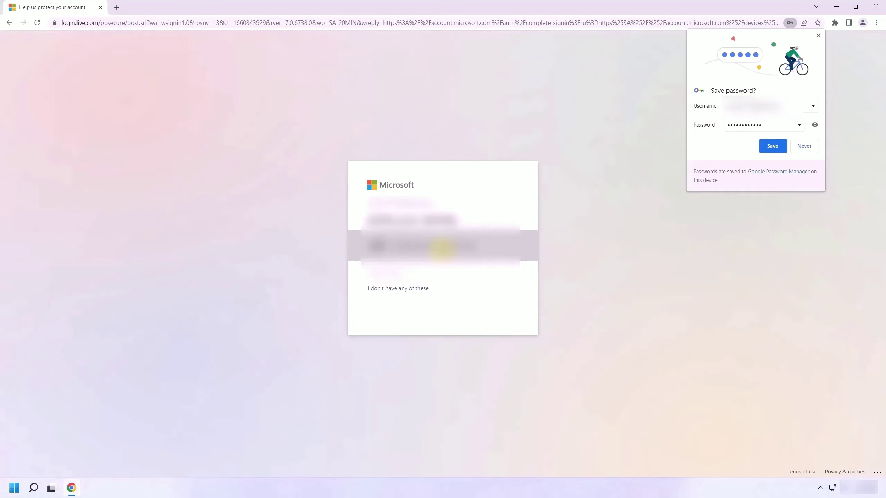
click(442, 248)
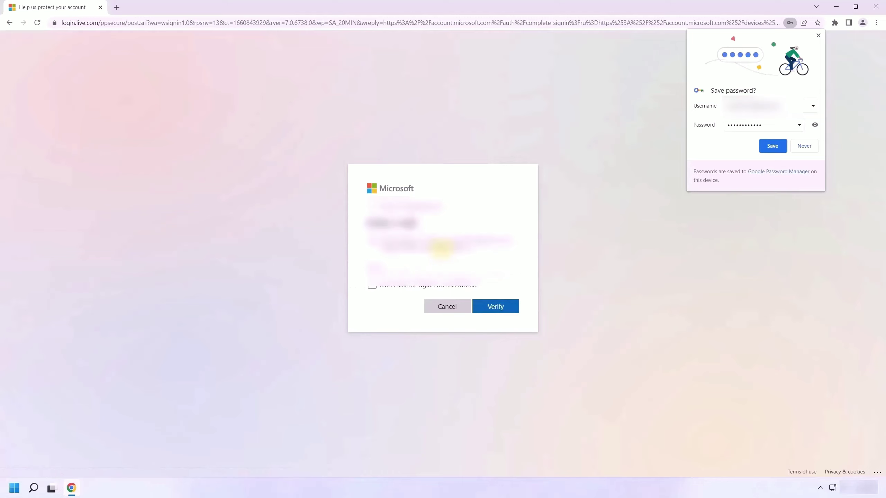
click(72, 488)
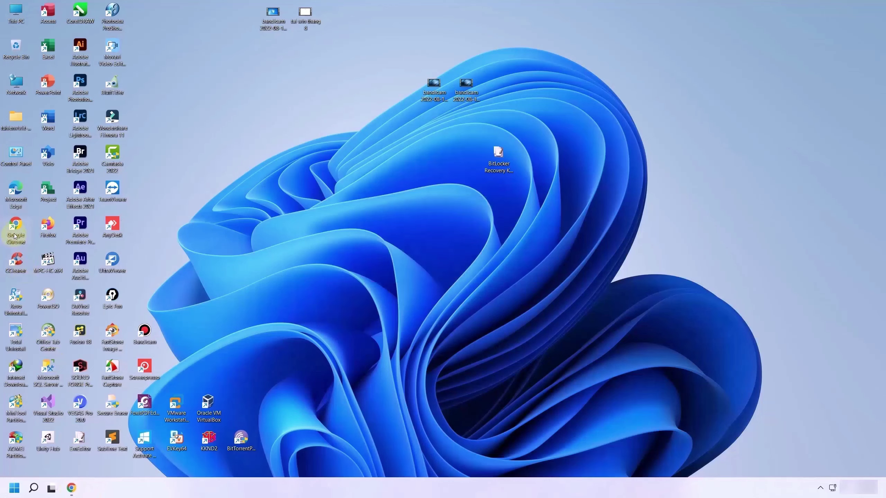
Launch Firefox from the desktop and go to gmail.com
double_click(48, 228)
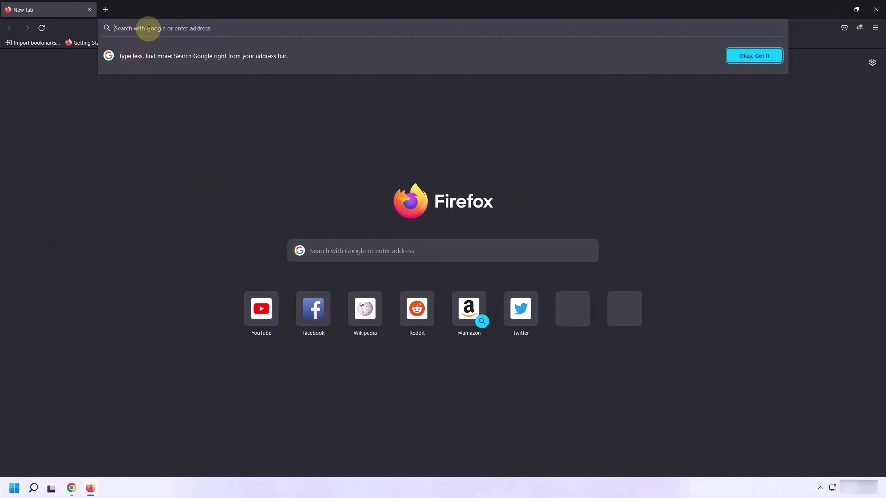
text(gmail.com)
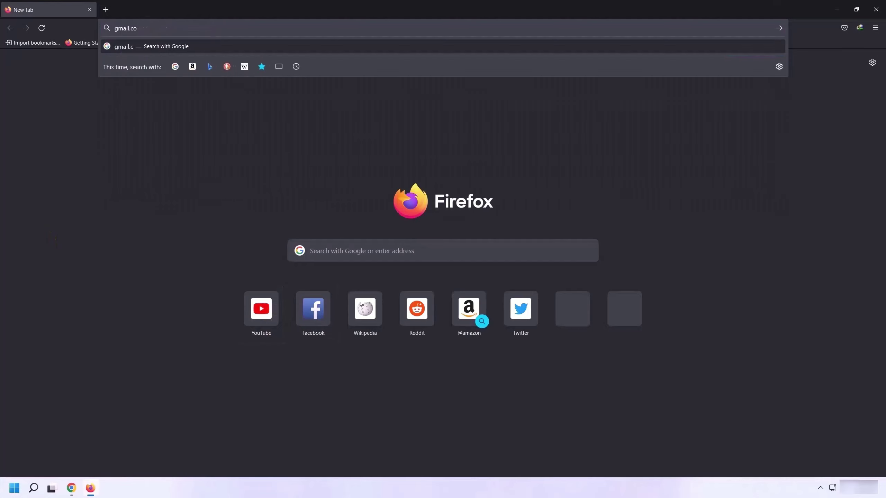
key(Return)
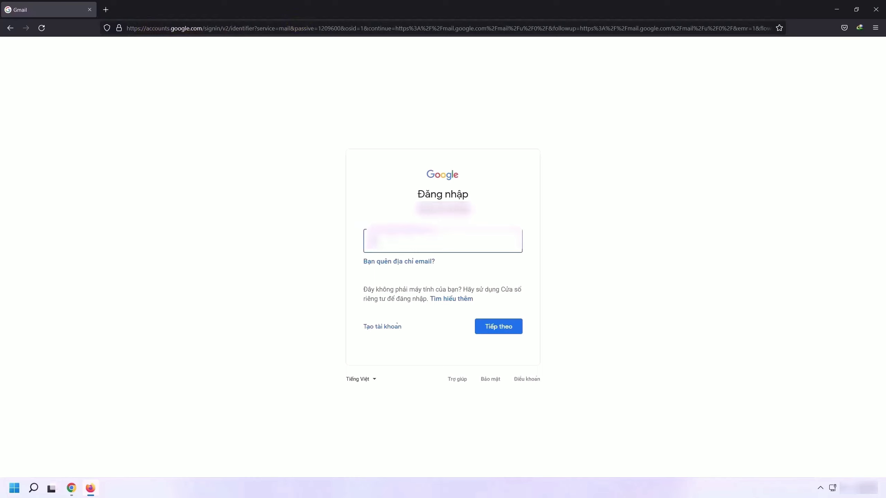
Sign in to Google with the account e-mail and password, declining to save the login
key(Return)
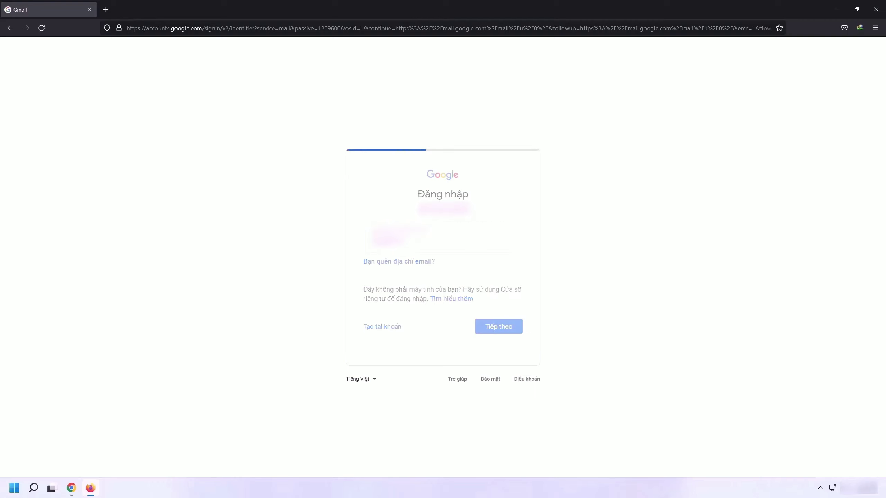
text(••••••••••••)
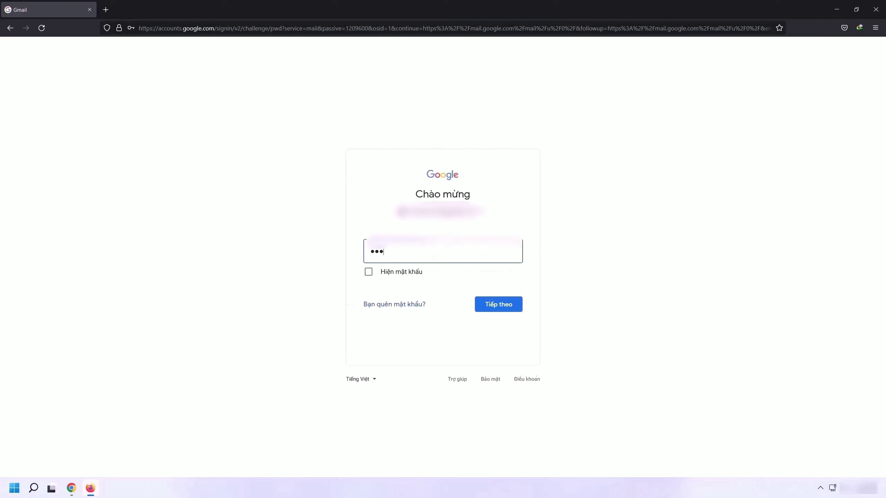
key(Return)
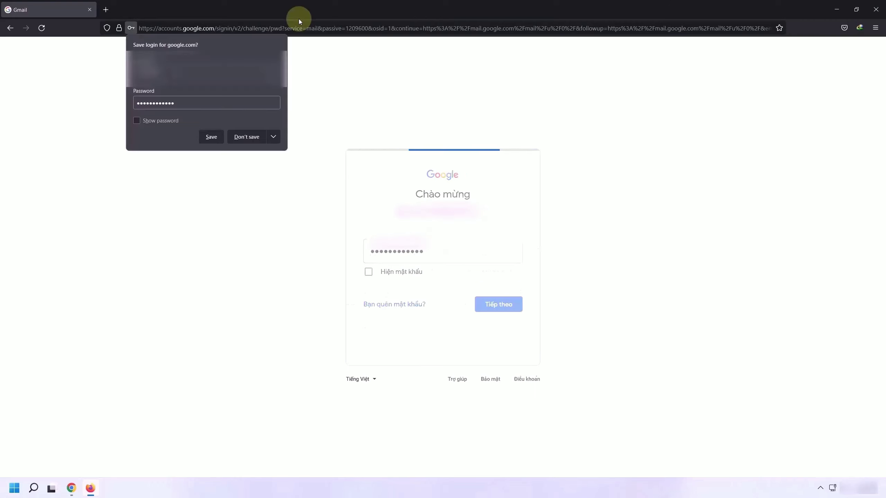
text(•••••••••••)
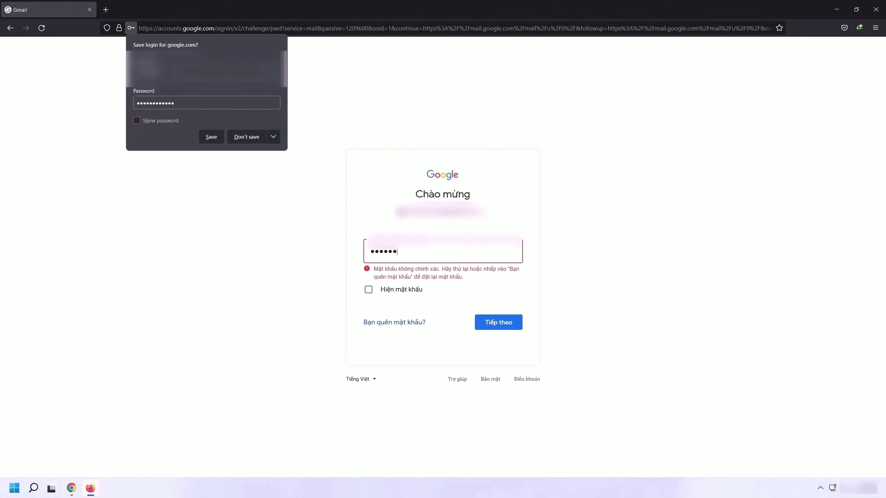
text(••)
key(Return)
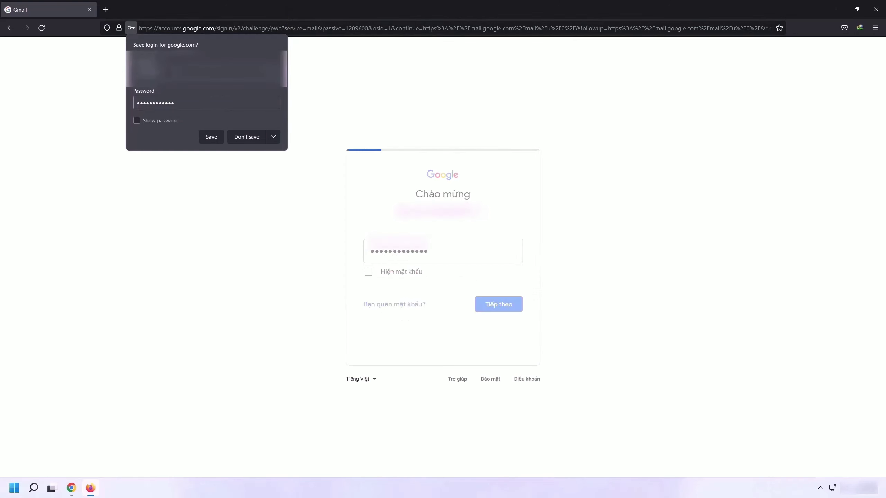
click(244, 136)
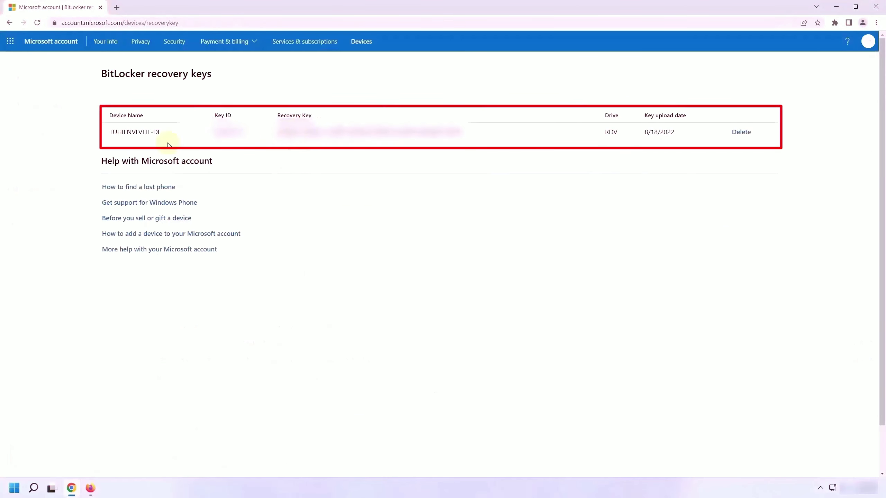
Highlight the recovery key text for drive RDV, uploaded 8/18/2022
drag(109, 132, 682, 133)
click(660, 161)
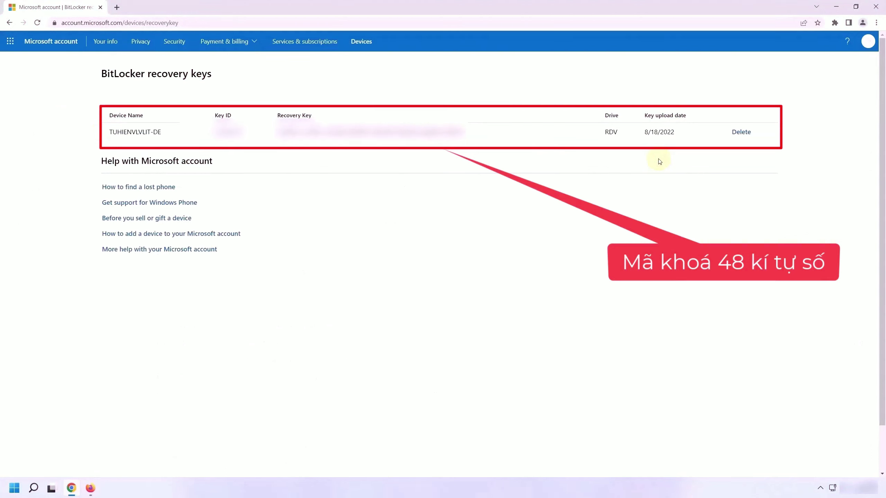
double_click(227, 132)
mouse_move(690, 135)
mouse_down()
mouse_move(94, 140)
mouse_move(232, 131)
mouse_up()
click(715, 135)
click(348, 131)
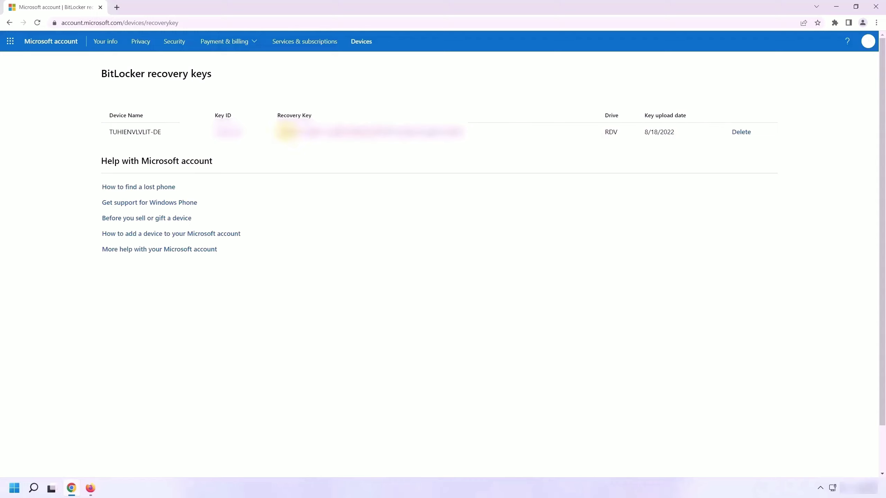
drag(303, 132, 468, 139)
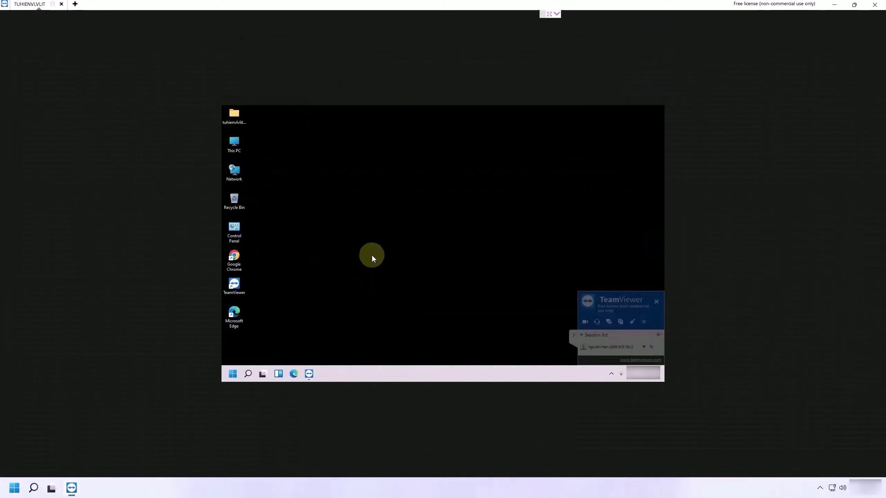
Refresh the remote desktop and open This PC listing C:, data (D:) and DVD RW (E:)
right_click(372, 256)
click(377, 267)
double_click(234, 143)
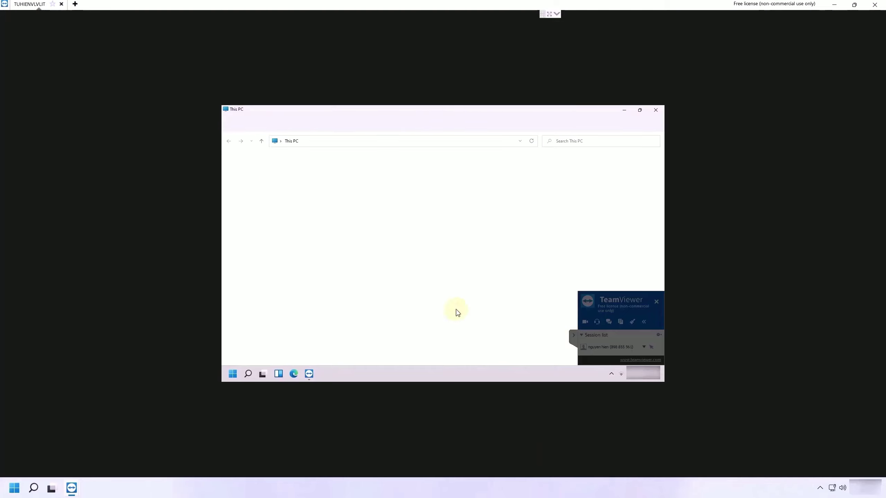
click(573, 337)
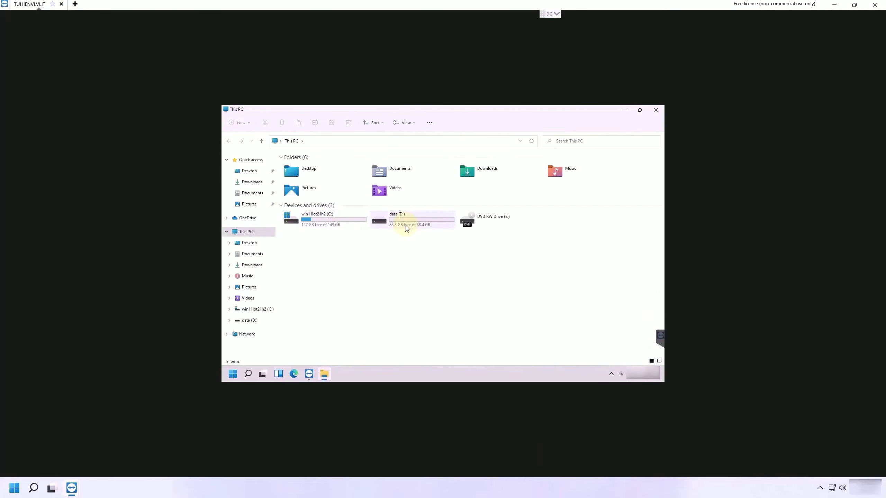